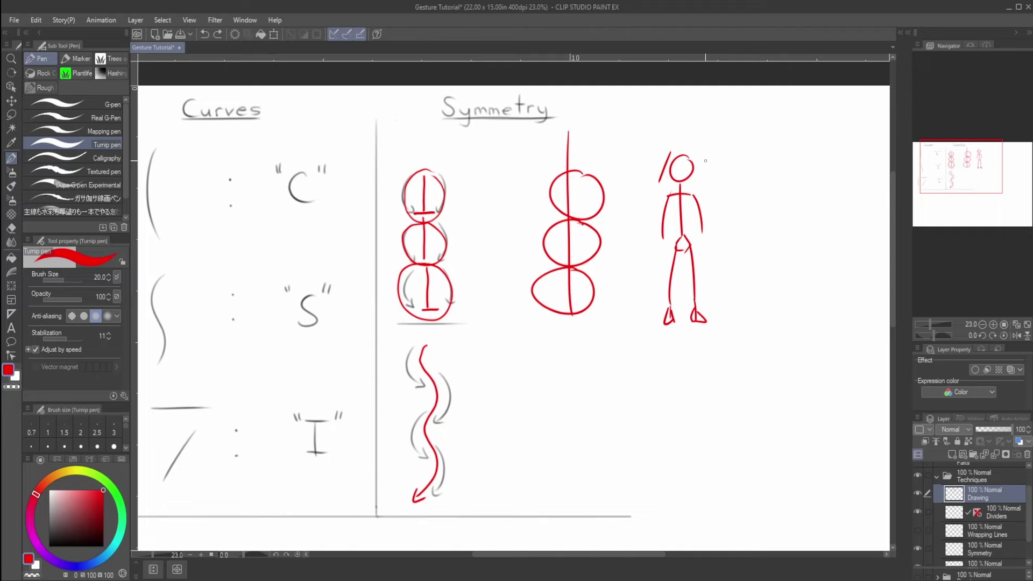
Undo the last stroke beside the stick figure, and sketch a staggered stack of red ovals with a curved center line below the three large circles.
key("ctrl+z")
mouse_move(592, 362)
left_mouse_down()
mouse_move(585, 373)
mouse_move(599, 379)
mouse_move(562, 396)
mouse_move(601, 409)
mouse_move(570, 428)
mouse_move(611, 433)
mouse_move(547, 457)
mouse_move(613, 448)
mouse_move(599, 475)
mouse_move(581, 464)
mouse_move(576, 507)
mouse_move(603, 486)
left_mouse_up()
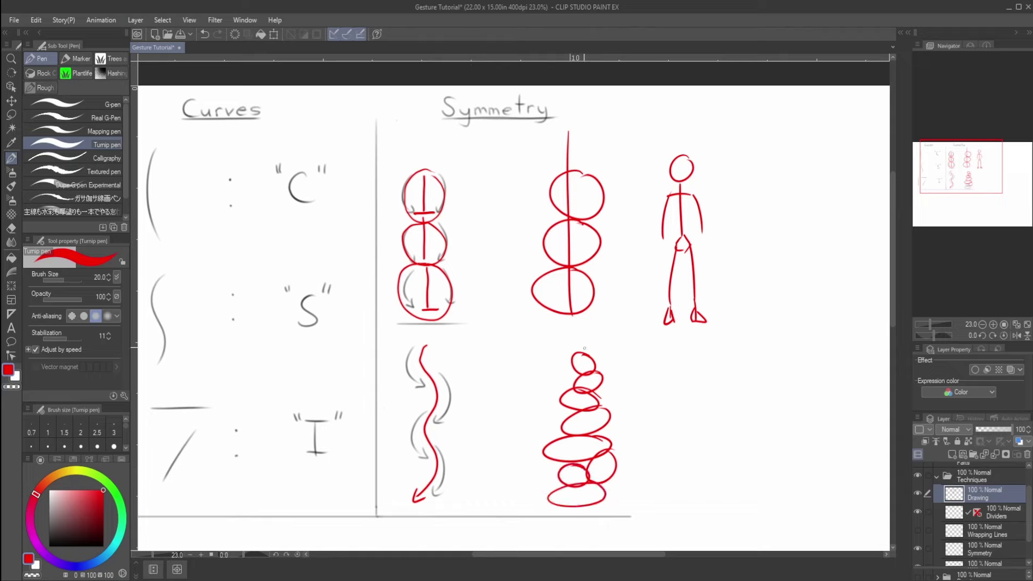
mouse_move(585, 327)
left_mouse_down()
mouse_move(589, 435)
mouse_move(571, 478)
mouse_move(580, 505)
left_mouse_up()
mouse_move(624, 338)
left_mouse_down()
mouse_move(618, 400)
mouse_move(639, 471)
left_mouse_up()
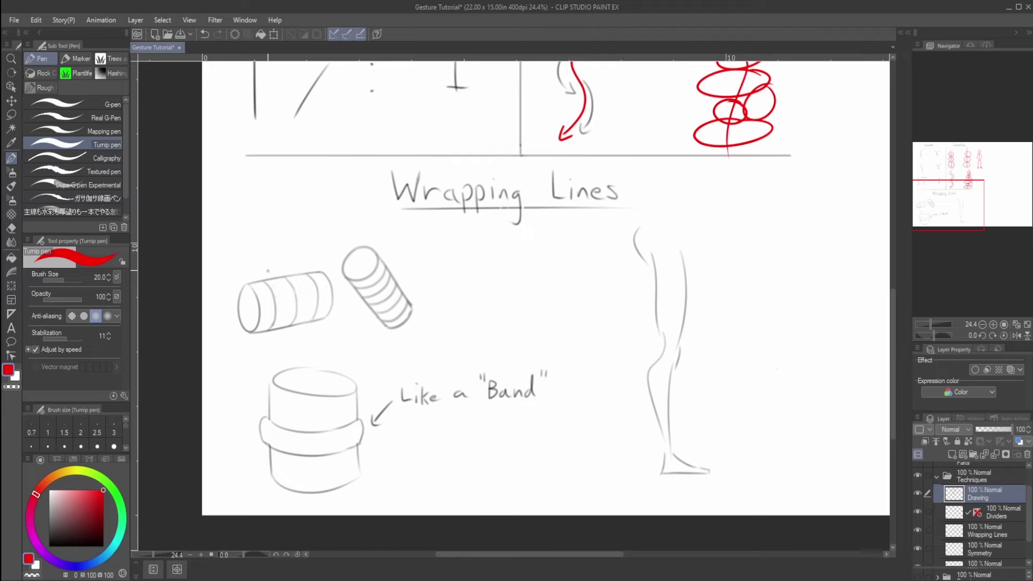
Draw two curved wrapping arrows across the horizontal cylinder, and sketch a small red cylinder with a straight grid as a flat-looking comparison.
mouse_move(267, 271)
left_mouse_down()
mouse_move(286, 289)
mouse_move(282, 333)
mouse_move(289, 327)
left_mouse_up()
mouse_move(296, 269)
left_mouse_down()
mouse_move(315, 283)
mouse_move(320, 329)
left_mouse_up()
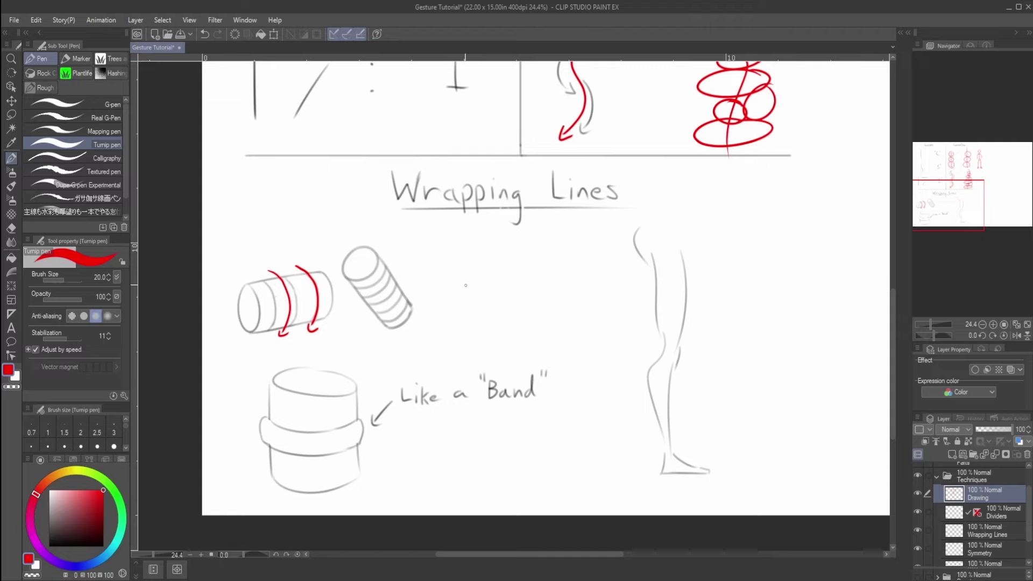
left_click_drag(447, 261, 481, 253)
mouse_move(459, 290)
left_mouse_down()
mouse_move(480, 286)
mouse_move(483, 253)
mouse_move(454, 293)
left_mouse_up()
mouse_move(463, 256)
left_mouse_down()
mouse_move(461, 289)
mouse_move(482, 288)
left_mouse_up()
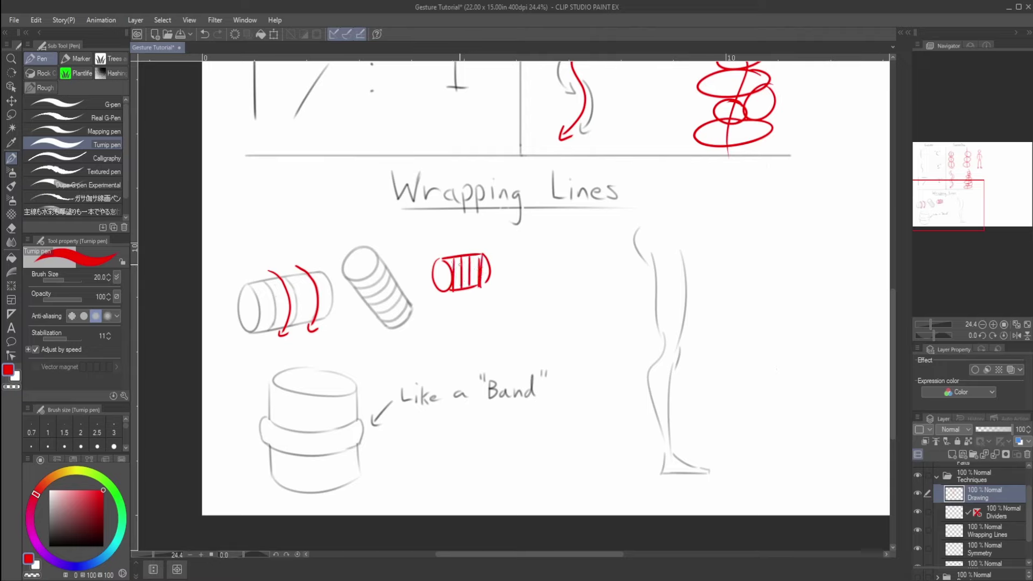
mouse_move(447, 262)
left_mouse_down()
mouse_move(483, 257)
mouse_move(483, 269)
mouse_move(484, 259)
mouse_move(459, 271)
mouse_move(483, 273)
mouse_move(456, 278)
mouse_move(478, 279)
left_mouse_up()
Draw curved wrapping arrows around the tilted cylinder and a red band line around the upright cylinder.
mouse_move(391, 256)
left_mouse_down()
mouse_move(364, 291)
mouse_move(382, 317)
mouse_move(375, 322)
mouse_move(363, 301)
left_mouse_up()
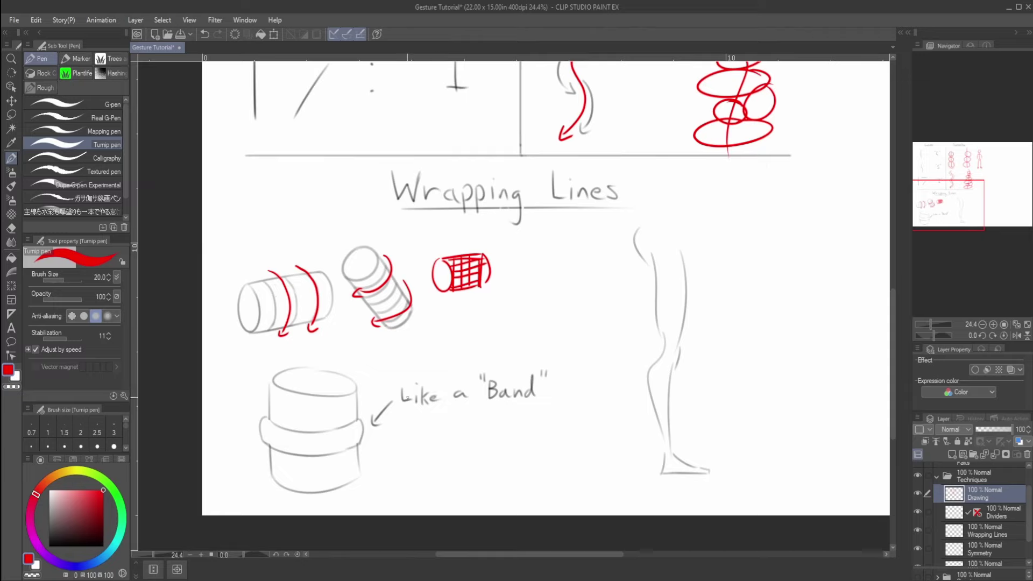
mouse_move(359, 412)
left_mouse_down()
mouse_move(267, 418)
mouse_move(264, 409)
left_mouse_up()
left_click_drag(364, 403, 364, 414)
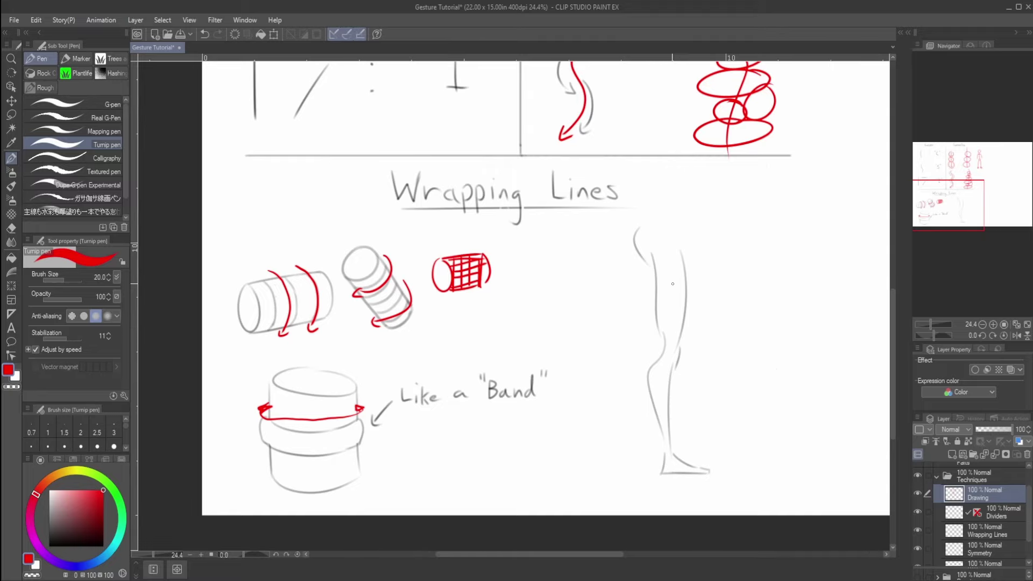
Draw curved red wrapping lines around the leg sketch at the thigh, knee, calf and ankle.
left_click_drag(679, 323, 543, 323)
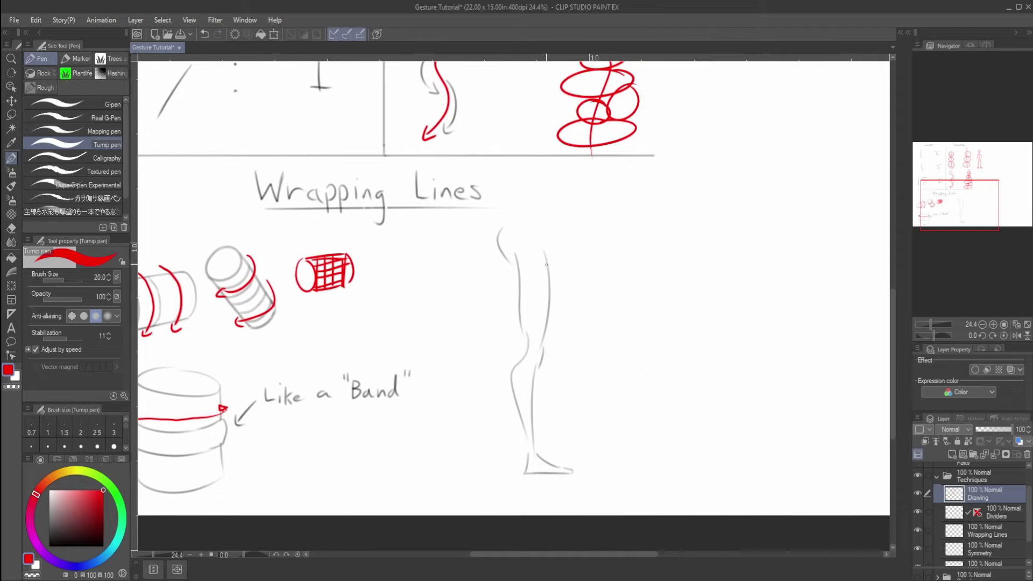
left_click_drag(551, 267, 513, 271)
left_click_drag(541, 333, 518, 336)
left_click_drag(518, 367, 536, 374)
left_click_drag(529, 445, 539, 452)
mouse_move(531, 405)
left_mouse_down()
mouse_move(521, 405)
mouse_move(528, 399)
left_mouse_up()
left_click_drag(549, 297, 520, 300)
left_click_drag(512, 226, 542, 237)
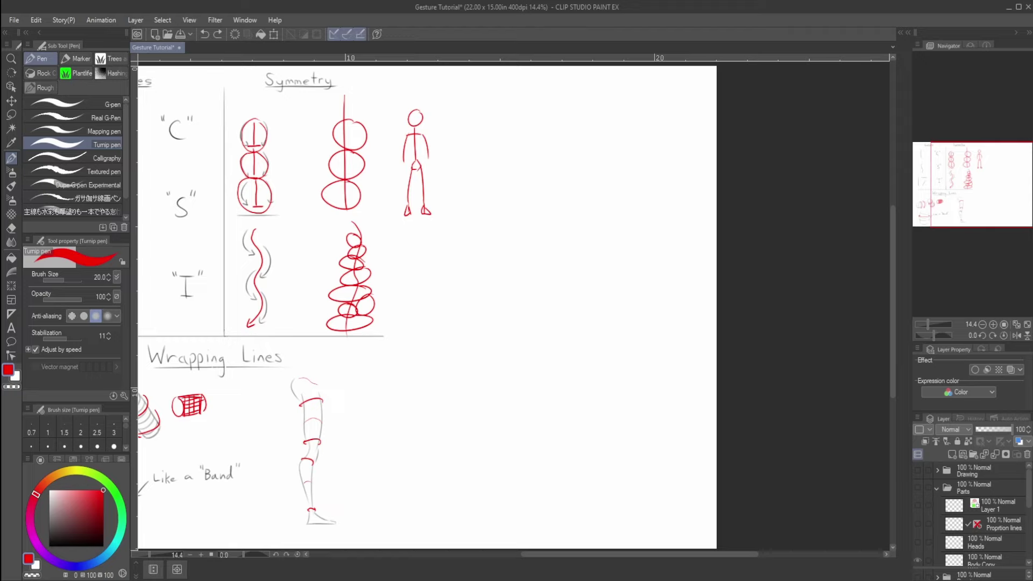
Show the Parts layer folder containing the blue skeleton.
left_click(918, 487)
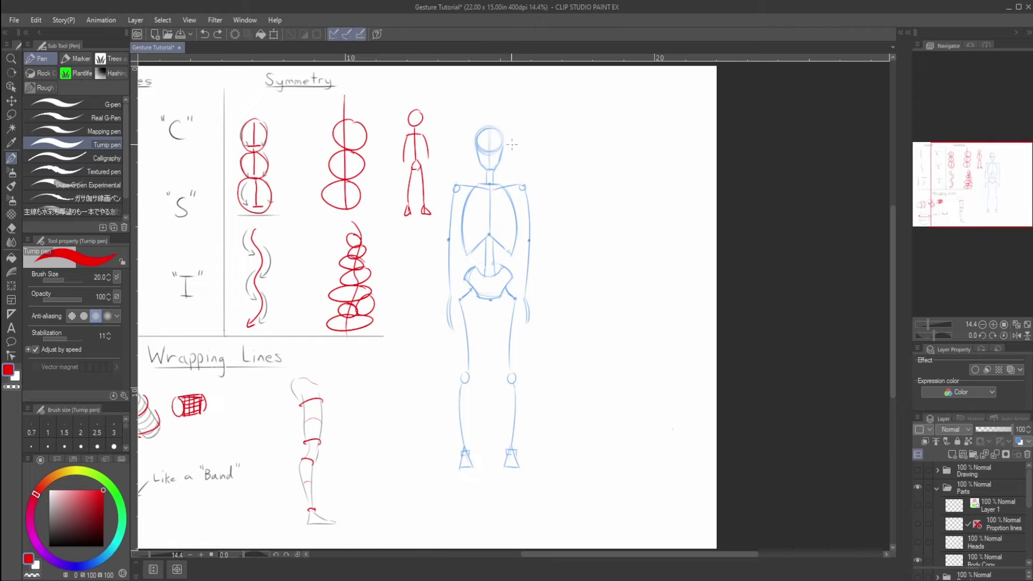
Circle the skeleton's head, spine, ribcage, pelvis and legs in red, and undo the circles.
left_click_drag(496, 115, 505, 119)
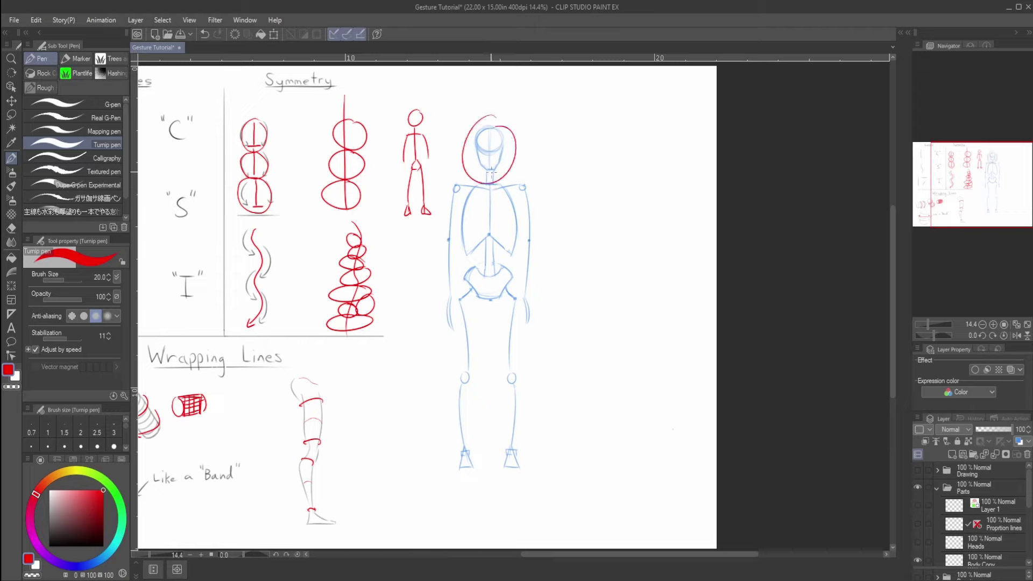
mouse_move(499, 180)
left_mouse_down()
mouse_move(480, 189)
mouse_move(485, 280)
mouse_move(500, 279)
mouse_move(503, 183)
left_mouse_up()
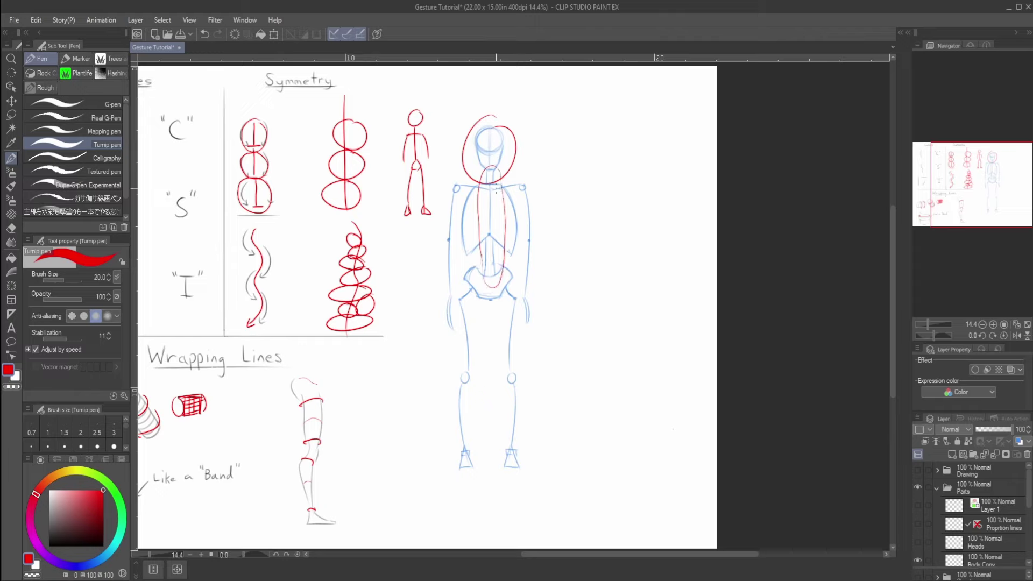
mouse_move(496, 178)
left_mouse_down()
mouse_move(483, 180)
mouse_move(492, 181)
left_mouse_up()
mouse_move(501, 259)
left_mouse_down()
mouse_move(479, 265)
mouse_move(510, 313)
mouse_move(470, 332)
left_mouse_up()
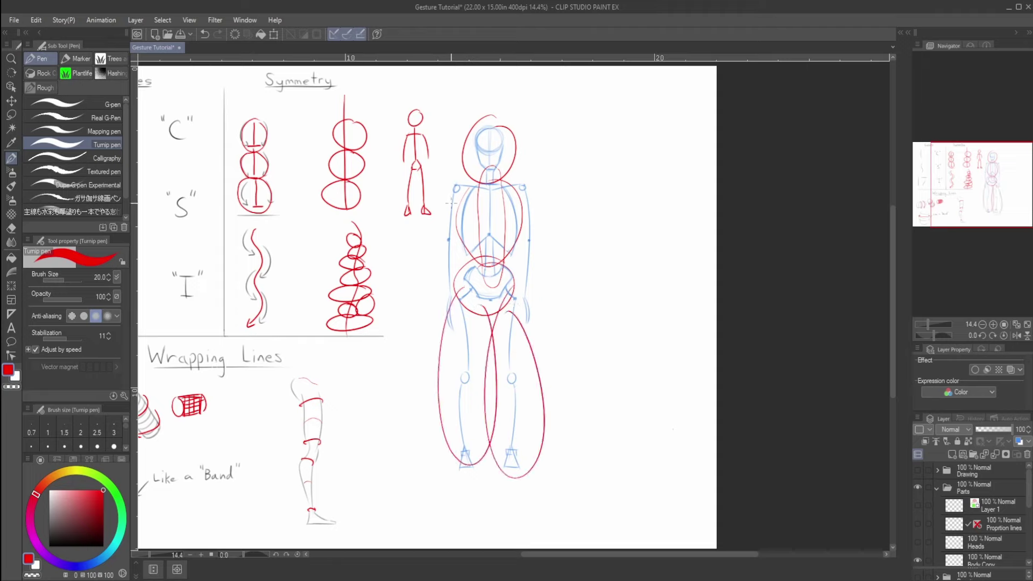
mouse_move(458, 172)
left_mouse_down()
mouse_move(467, 200)
mouse_move(451, 189)
left_mouse_up()
key("ctrl+z")
key("ctrl+z")
key("ctrl+z")
key("ctrl+z")
key("ctrl+z")
key("ctrl+z")
key("ctrl+z")
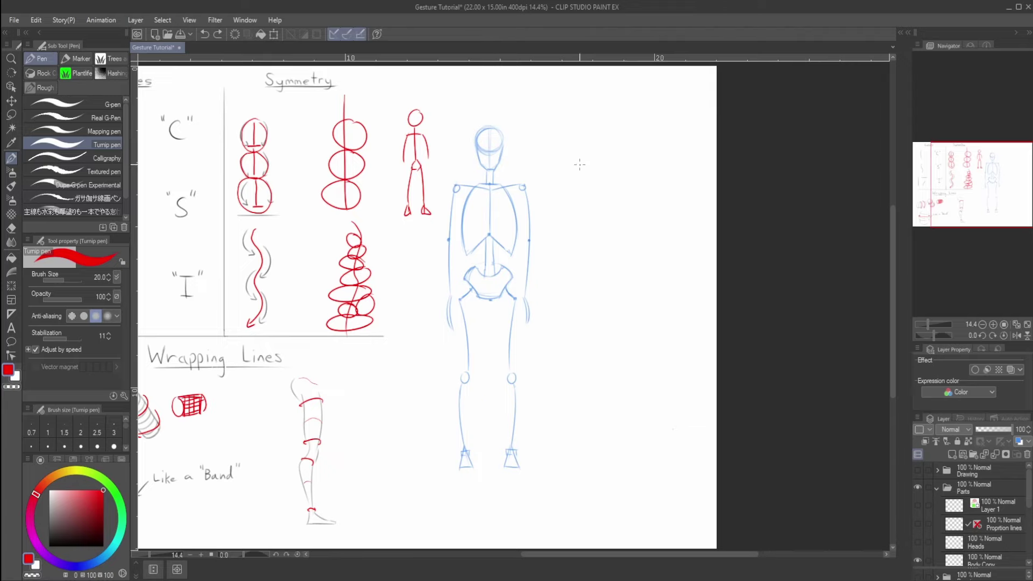
Sketch a side view of the spine as a curved red double line beside the skeleton, undoing stray strokes.
left_click_drag(579, 162, 578, 241)
left_click_drag(580, 189, 583, 237)
key("ctrl+z")
left_click_drag(581, 189, 585, 271)
key("ctrl+z")
left_click_drag(585, 228, 588, 278)
key("ctrl+z")
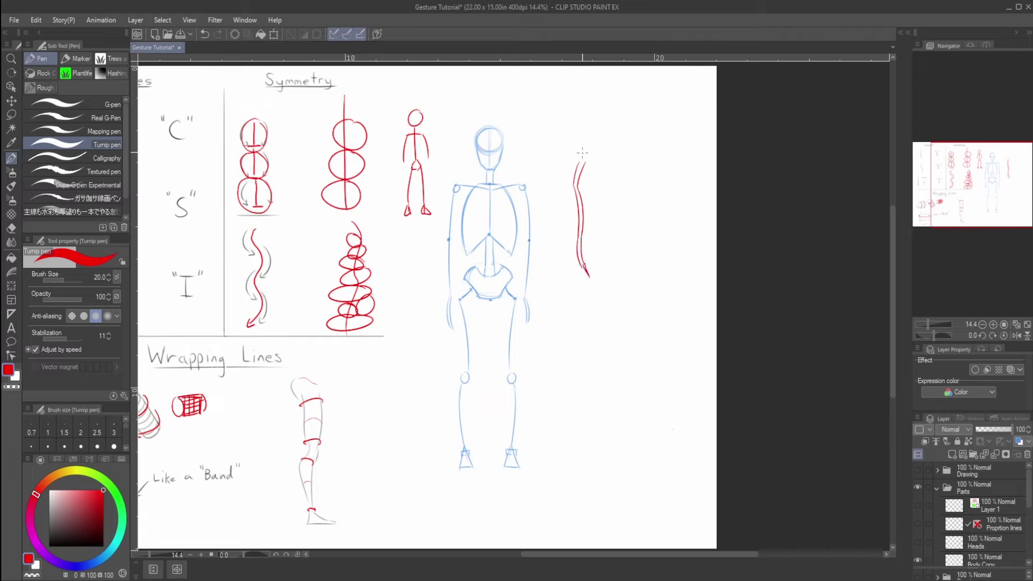
Draw a round red head on the side-view spine with an arrow for its facing direction.
left_click_drag(576, 153, 563, 183)
left_click_drag(561, 161, 550, 159)
key("ctrl+z")
Label the spine sections Cervical, Thoracic and Lumbar in red, and switch the drawing color to black.
mouse_move(603, 172)
left_mouse_down()
mouse_move(599, 181)
mouse_move(634, 171)
mouse_move(642, 180)
left_mouse_up()
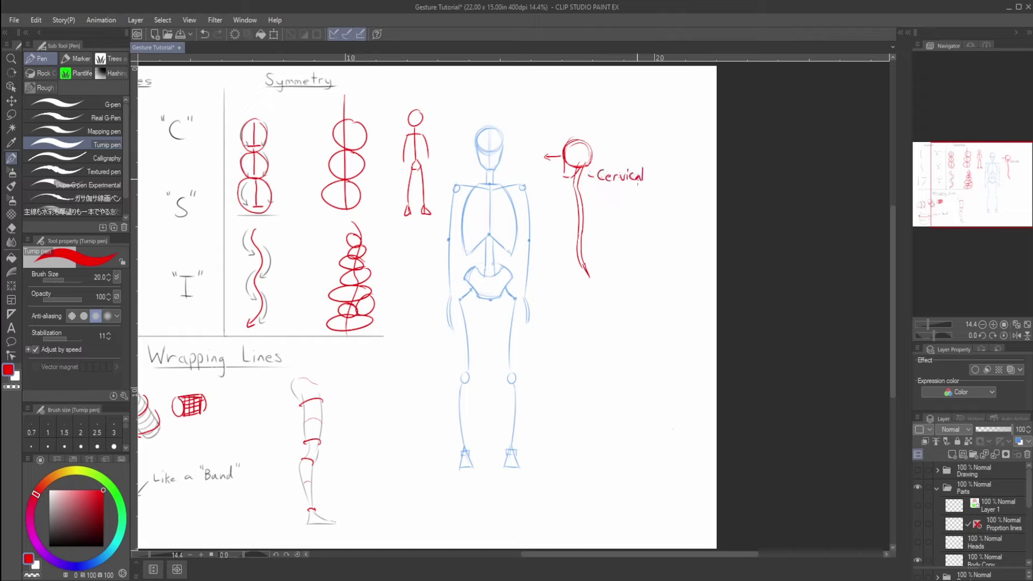
left_click_drag(590, 212, 654, 216)
left_click_drag(589, 261, 643, 260)
left_click(103, 546)
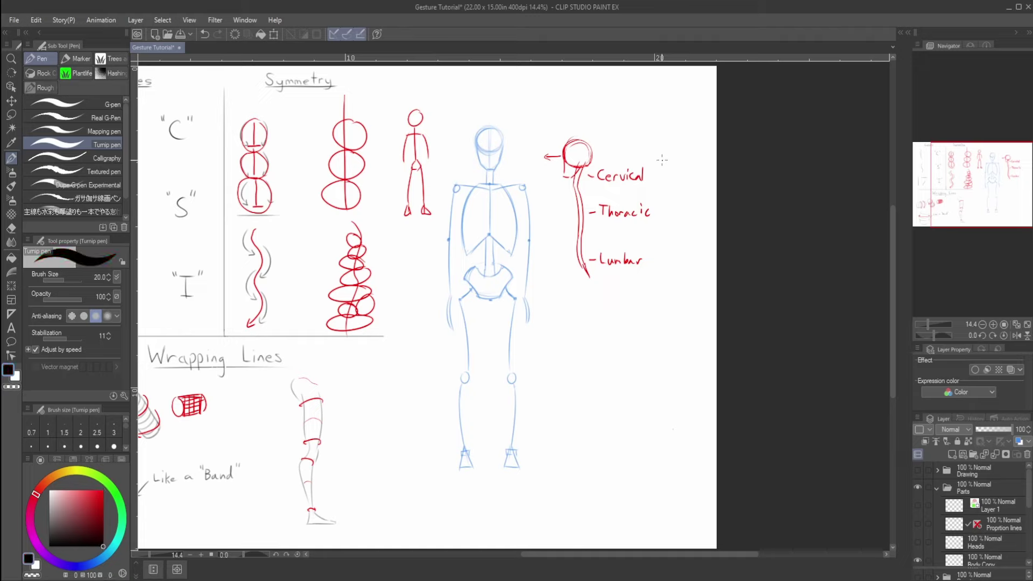
left_click_drag(663, 161, 661, 182)
left_click_drag(585, 171, 585, 186)
left_click_drag(666, 175, 676, 226)
mouse_move(572, 184)
left_mouse_down()
mouse_move(554, 217)
mouse_move(576, 233)
left_mouse_up()
left_click_drag(577, 188, 570, 235)
key("ctrl+z")
key("ctrl+z")
left_click_drag(574, 185, 579, 229)
key("ctrl+z")
left_click_drag(578, 187, 573, 232)
key("ctrl+z")
left_click_drag(577, 188, 578, 232)
key("ctrl+z")
left_click_drag(583, 182, 573, 233)
key("ctrl+z")
key("ctrl+z")
key("ctrl+z")
key("ctrl+z")
key("ctrl+z")
key("ctrl+z")
Draw a chain of alternating black curved arrows beside the spine labels, with a long curved arrow for the thigh below.
mouse_move(663, 164)
left_mouse_down()
mouse_move(677, 226)
mouse_move(663, 262)
left_mouse_up()
mouse_move(480, 165)
left_mouse_down()
mouse_move(476, 174)
mouse_move(498, 182)
left_mouse_up()
key("ctrl+z")
left_click_drag(662, 183, 670, 186)
left_click_drag(671, 226, 664, 265)
left_click_drag(664, 264, 668, 260)
mouse_move(673, 258)
left_mouse_down()
mouse_move(680, 297)
mouse_move(696, 299)
mouse_move(652, 357)
left_mouse_up()
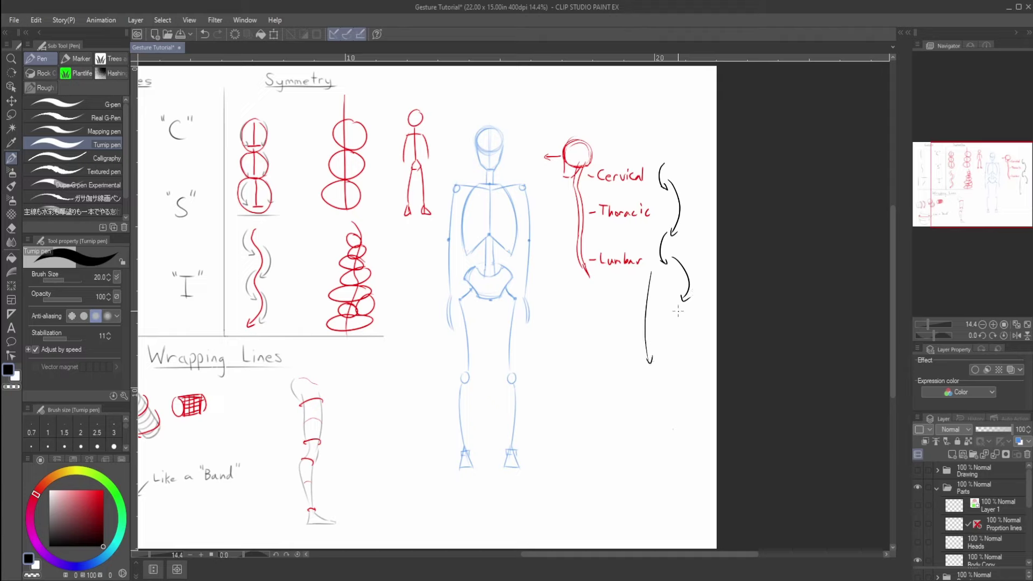
Try completing a black leg profile below the spine arrows, and undo all of the leg strokes.
left_click_drag(679, 312, 667, 420)
key("ctrl+z")
left_click_drag(667, 357, 664, 435)
left_click_drag(655, 370, 663, 455)
key("ctrl+z")
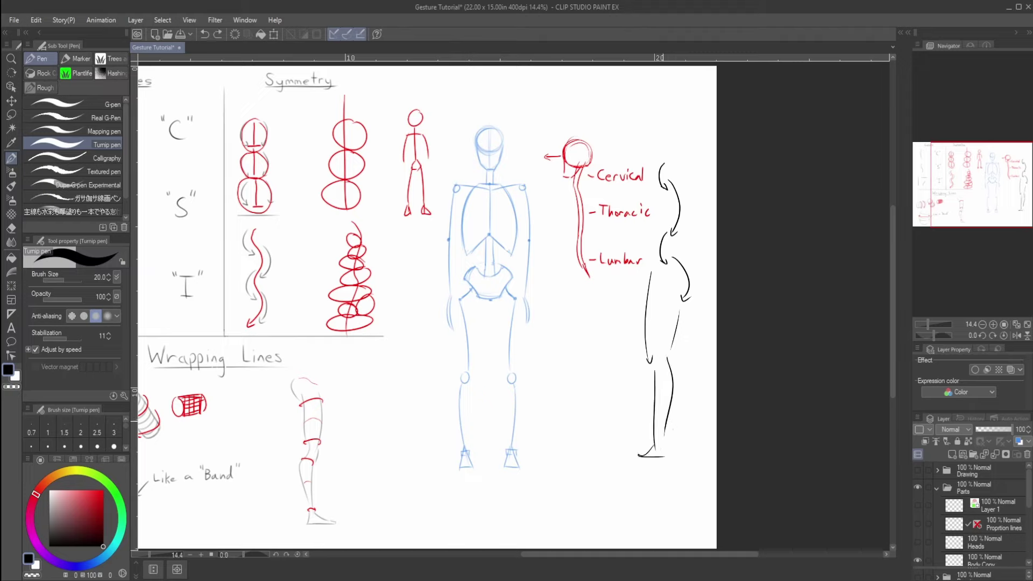
key("ctrl+z")
key("ctrl+z")
key("ctrl+z")
key("ctrl+y")
key("ctrl+y")
key("ctrl+z")
key("ctrl+z")
key("ctrl+z")
key("ctrl+z")
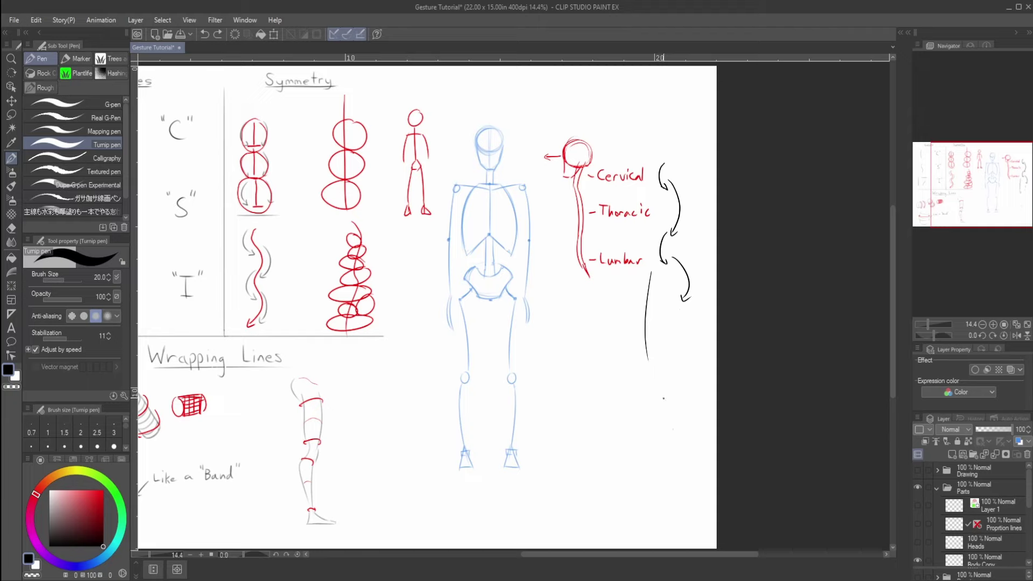
key("ctrl+z")
Lasso the labeled spine diagram, scale it down beside the Wrapping Lines leg sketch, and clear the selection.
key("m")
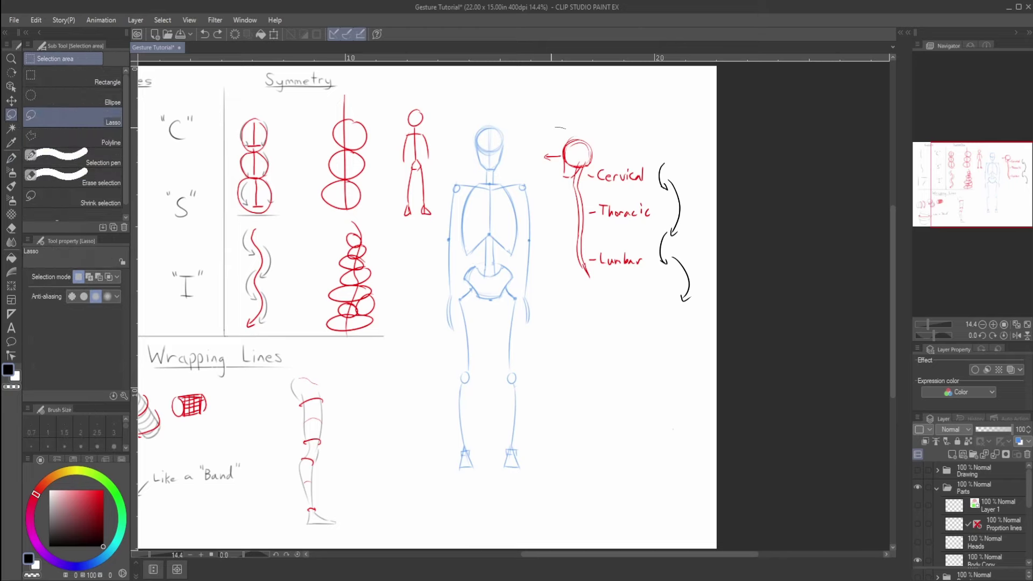
mouse_move(555, 129)
left_mouse_down()
mouse_move(555, 292)
mouse_move(632, 324)
mouse_move(697, 305)
mouse_move(704, 225)
mouse_move(681, 132)
mouse_move(565, 126)
left_mouse_up()
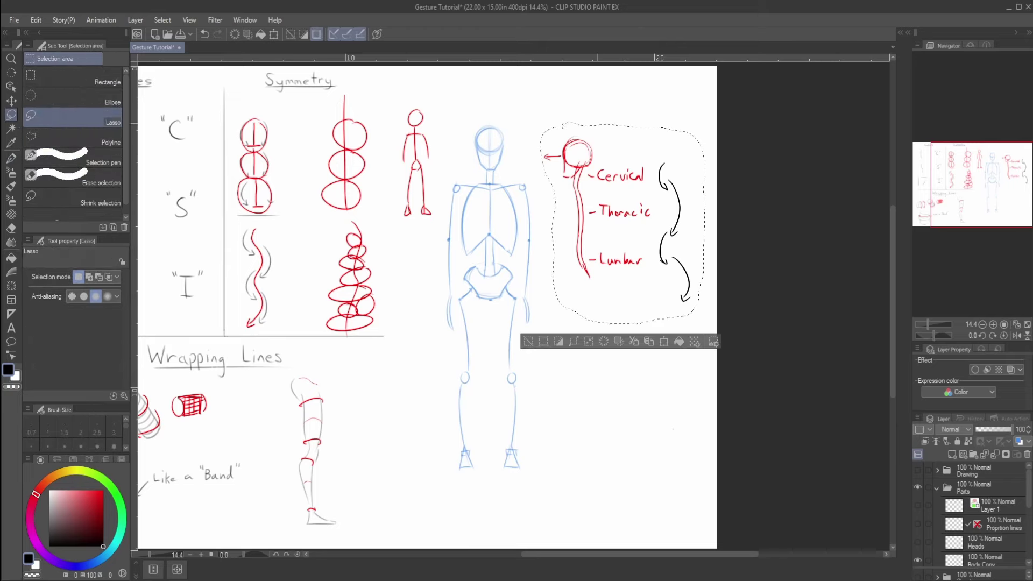
key("ctrl+t")
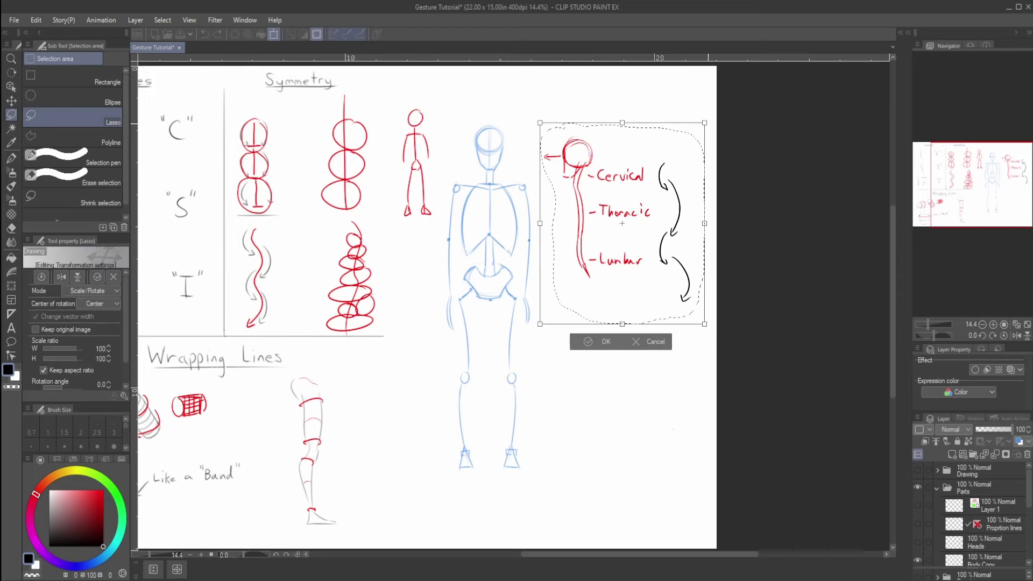
mouse_move(704, 123)
left_mouse_down()
mouse_move(633, 214)
mouse_move(580, 218)
mouse_move(610, 175)
mouse_move(630, 100)
mouse_move(503, 346)
mouse_move(429, 397)
left_mouse_up()
key("Return")
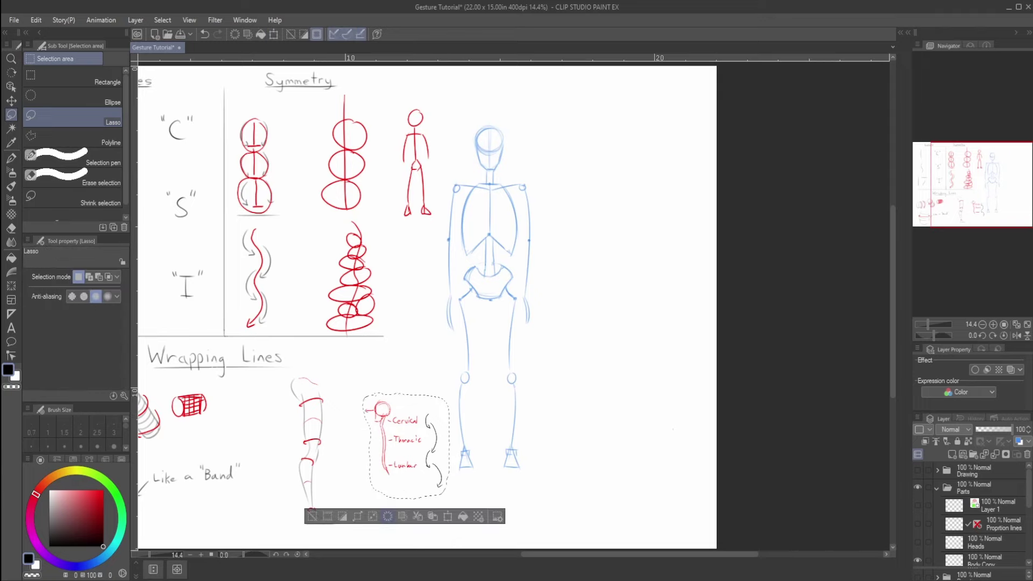
key("ctrl+d")
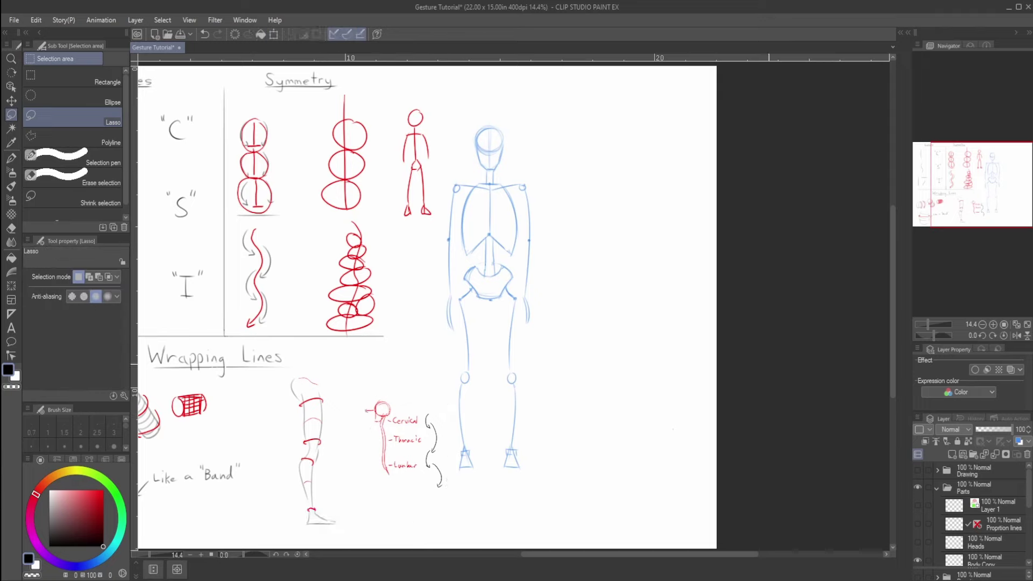
Show the Heads and Proprtion lines layers alongside the skeleton, with the Turnip pen active.
key("p")
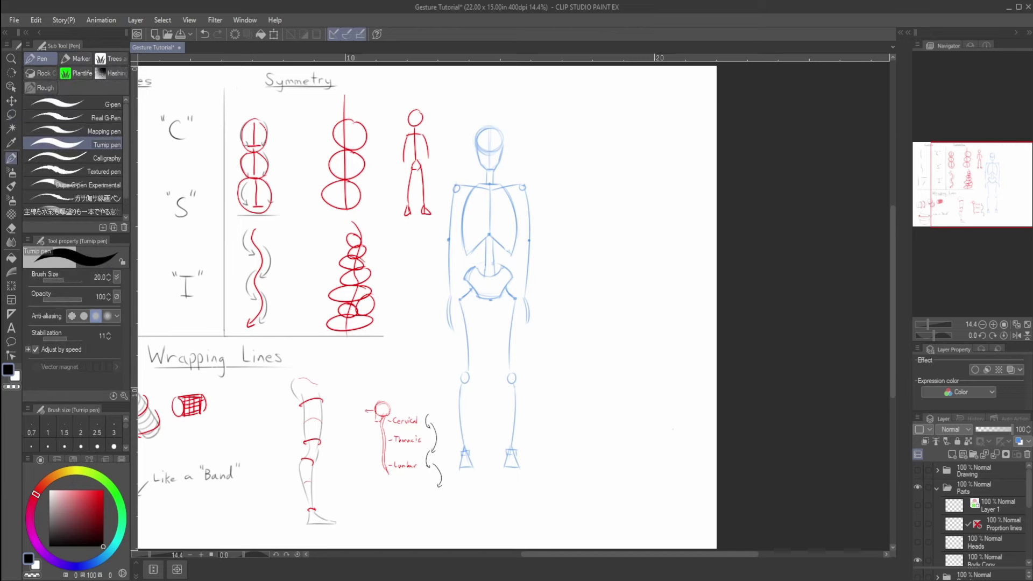
left_click(917, 542)
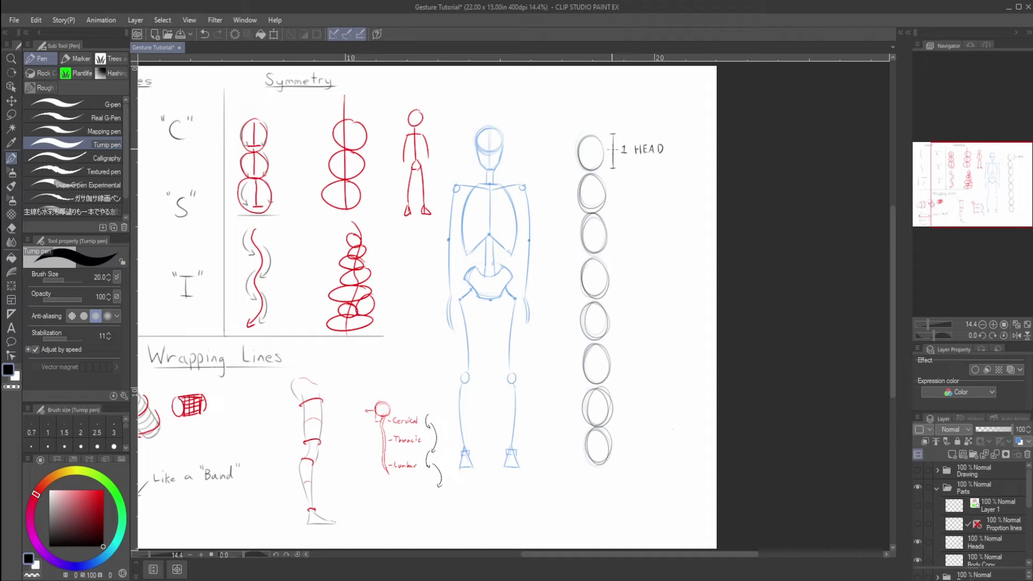
key("ctrl+z")
left_click(918, 524)
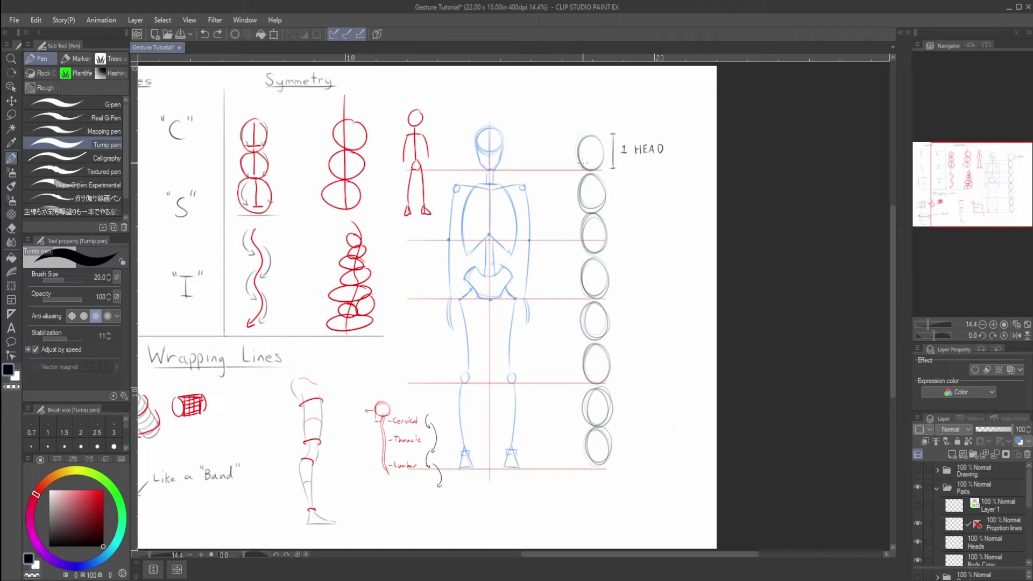
Trace the skeleton's sternum in black, and draw a red line across the third head oval.
left_click_drag(589, 169, 593, 170)
left_click_drag(491, 188, 489, 235)
left_click_drag(103, 546, 104, 491)
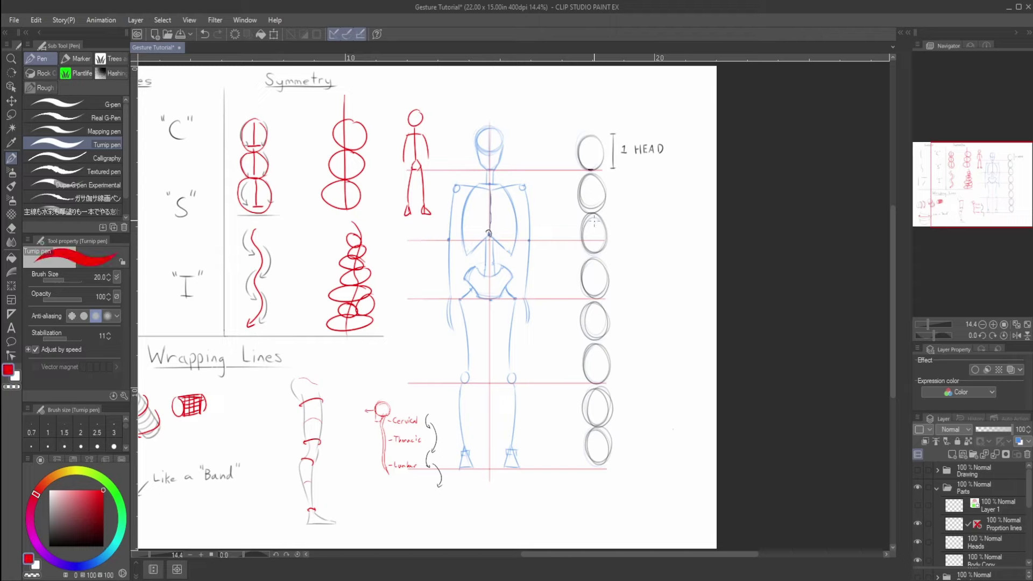
left_click_drag(582, 236, 606, 237)
Mark the base of the fourth head oval, the skeleton's crotch and its wrist in red.
left_click_drag(517, 268, 522, 299)
key("ctrl+z")
left_click_drag(589, 266, 596, 265)
key("ctrl+z")
left_click_drag(591, 299, 602, 298)
left_click_drag(485, 298, 527, 297)
Draw a red arrow along the skeleton's thigh to the knee, and undo the arrows drawn along the lower leg.
mouse_move(509, 305)
left_mouse_down()
mouse_move(498, 382)
mouse_move(503, 375)
mouse_move(527, 403)
mouse_move(525, 441)
left_mouse_up()
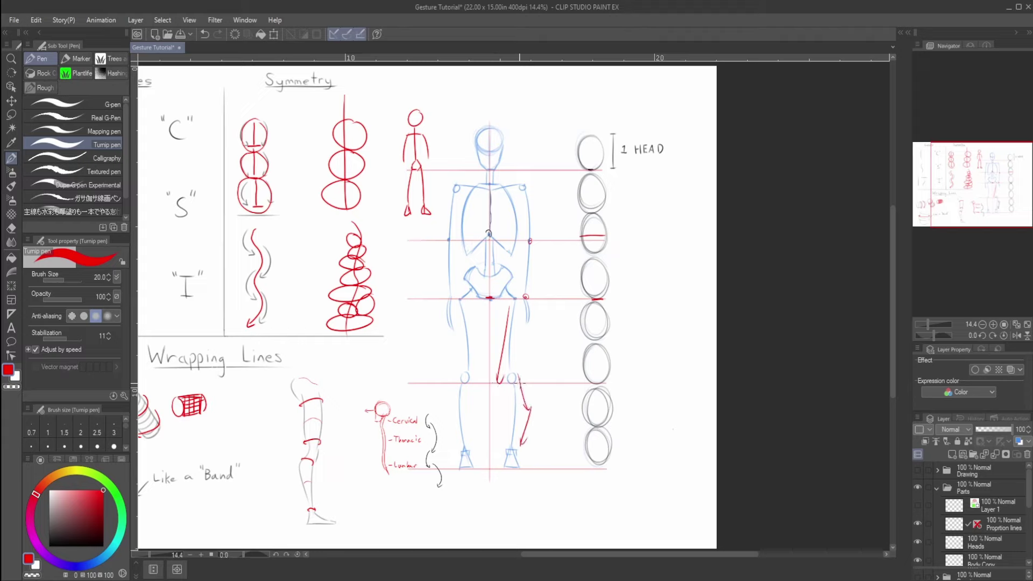
left_click_drag(545, 384, 546, 450)
key("ctrl+z")
key("ctrl+z")
key("ctrl+z")
key("ctrl+z")
key("ctrl+z")
key("ctrl+z")
Sketch a front-view leg in red beyond the head column, with curved thigh and calf contours and a foot.
mouse_move(665, 389)
left_mouse_down()
mouse_move(656, 457)
mouse_move(669, 424)
mouse_move(667, 457)
mouse_move(649, 467)
mouse_move(659, 451)
left_mouse_up()
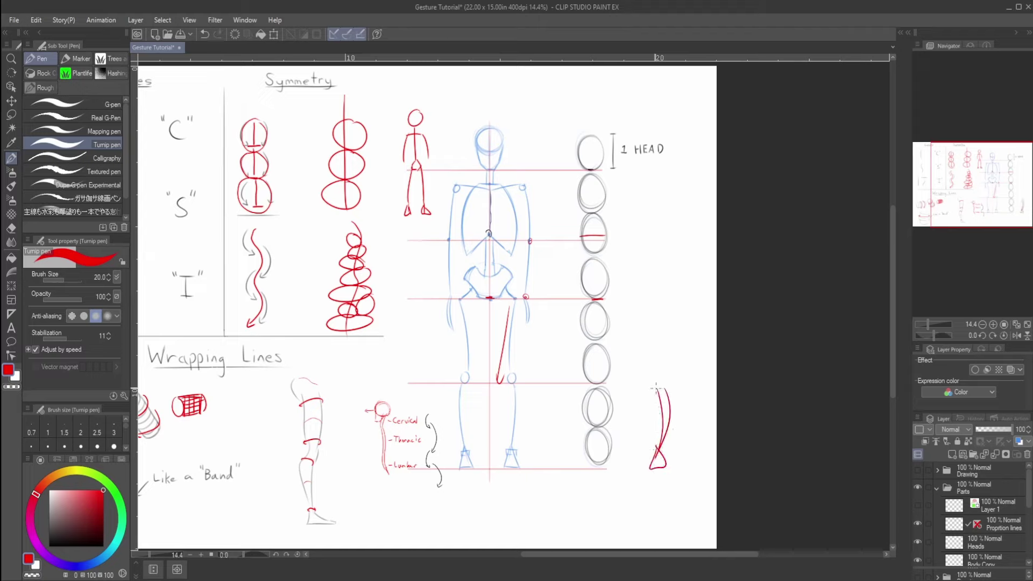
left_click_drag(657, 388, 645, 317)
left_click_drag(662, 387, 666, 317)
left_click_drag(662, 432, 658, 455)
left_click_drag(660, 388, 660, 434)
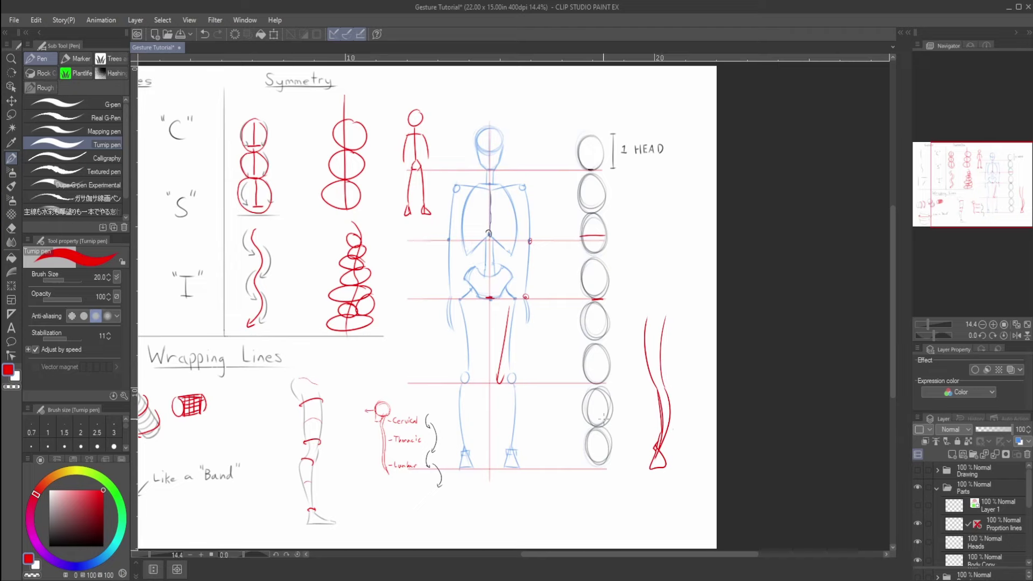
Sketch a second leg in side view beside the front-view leg, and undo all of its strokes.
mouse_move(694, 348)
left_mouse_down()
mouse_move(672, 293)
mouse_move(665, 336)
mouse_move(681, 335)
mouse_move(674, 410)
left_mouse_up()
mouse_move(665, 339)
left_mouse_down()
mouse_move(661, 410)
mouse_move(674, 413)
mouse_move(657, 415)
mouse_move(676, 408)
left_mouse_up()
key("ctrl+z")
key("ctrl+z")
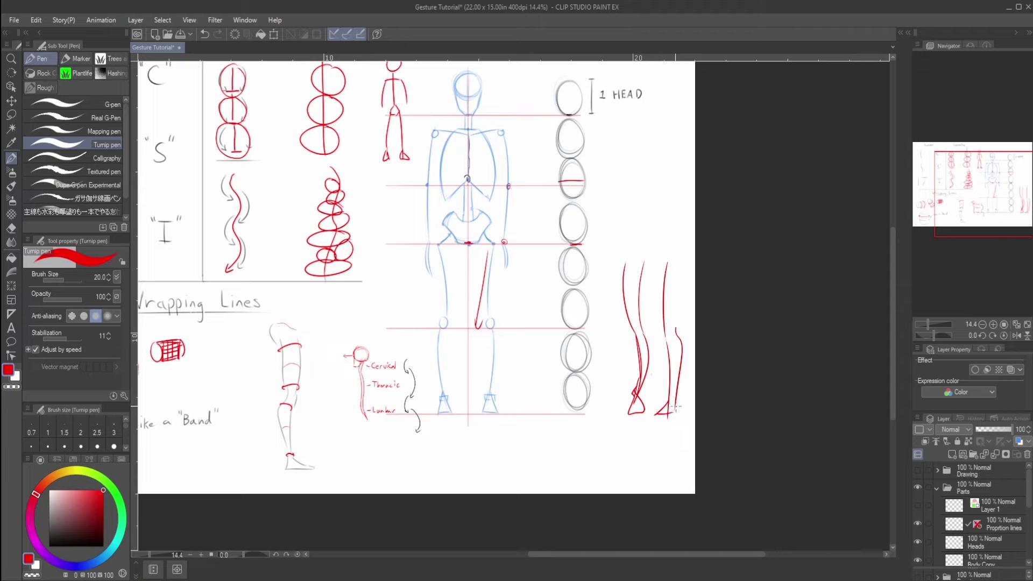
mouse_move(688, 263)
left_mouse_down()
mouse_move(676, 326)
mouse_move(691, 275)
left_mouse_up()
key("ctrl+z")
key("ctrl+z")
key("ctrl+z")
key("ctrl+z")
key("ctrl+z")
key("ctrl+z")
key("ctrl+z")
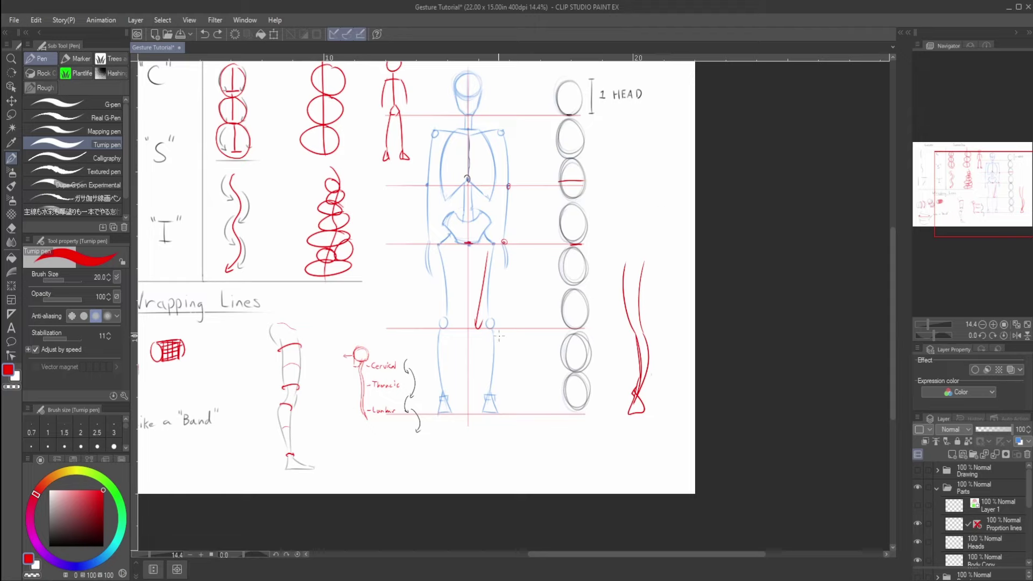
Draw a red stroke along the skeleton's lower leg, and undo the mark made on the lowest head oval.
mouse_move(499, 330)
left_mouse_down()
mouse_move(506, 350)
mouse_move(478, 397)
left_mouse_up()
left_click_drag(571, 398, 579, 390)
key("ctrl+z")
scroll(504, 271, "down", 2)
scroll(505, 270, "up", 2)
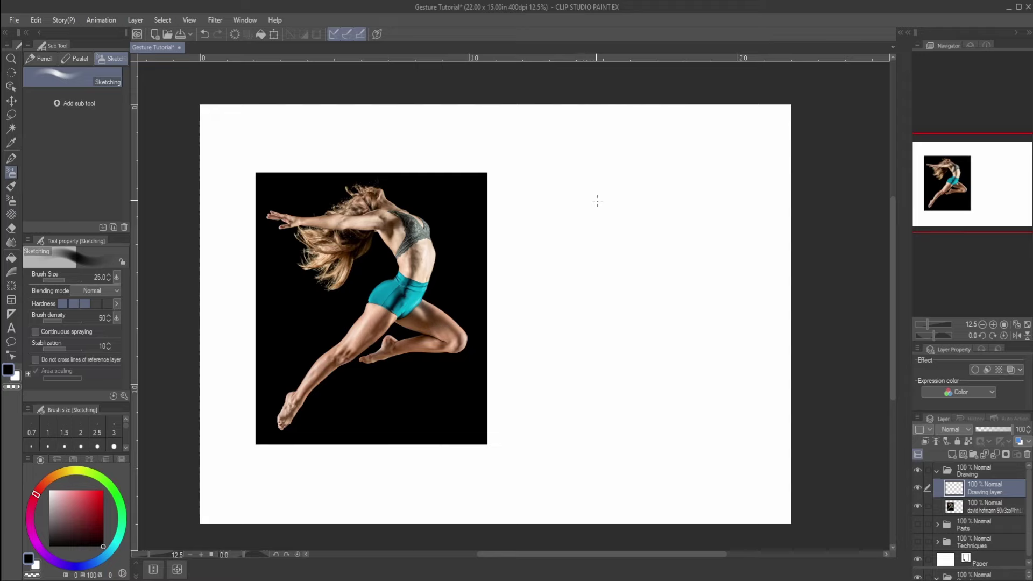
Sketch the leaping figure's neck, the slanting front line of the torso and the curve at the waist beside the photo.
mouse_move(597, 198)
left_mouse_down()
mouse_move(605, 217)
mouse_move(592, 215)
mouse_move(593, 200)
mouse_move(618, 193)
mouse_move(617, 205)
mouse_move(620, 194)
mouse_move(610, 213)
mouse_move(620, 194)
mouse_move(603, 221)
left_mouse_up()
left_click_drag(609, 218, 616, 233)
left_click_drag(612, 231, 646, 284)
left_click_drag(612, 234, 644, 284)
left_click_drag(611, 234, 653, 288)
left_click_drag(611, 231, 639, 280)
mouse_move(632, 274)
left_mouse_down()
mouse_move(630, 302)
mouse_move(621, 295)
left_mouse_up()
key("ctrl+z")
key("ctrl+z")
key("ctrl+z")
key("ctrl+z")
key("ctrl+z")
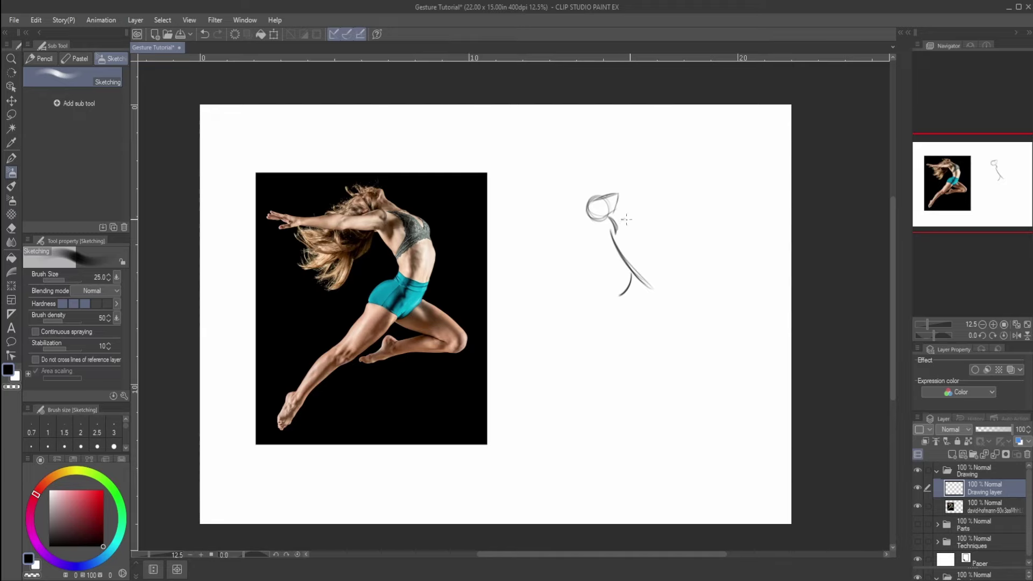
Draw one long outward curve from the raised chest down to the pelvis along the far side of the torso.
left_click_drag(632, 220, 653, 307)
key("ctrl+z")
key("ctrl+z")
mouse_move(631, 214)
left_mouse_down()
mouse_move(649, 298)
mouse_move(658, 297)
left_mouse_up()
key("ctrl+z")
left_click_drag(627, 209, 649, 302)
left_click_drag(632, 214, 641, 273)
key("ctrl+z")
mouse_move(632, 212)
left_mouse_down()
mouse_move(640, 278)
mouse_move(654, 244)
mouse_move(652, 293)
left_mouse_up()
key("ctrl+z")
key("ctrl+z")
mouse_move(639, 271)
left_mouse_down()
mouse_move(626, 252)
mouse_move(644, 279)
left_mouse_up()
key("ctrl+z")
Draw the rounded hip curve below the waist and the long underside contour of the extended thigh.
left_click_drag(624, 288, 598, 309)
key("ctrl+z")
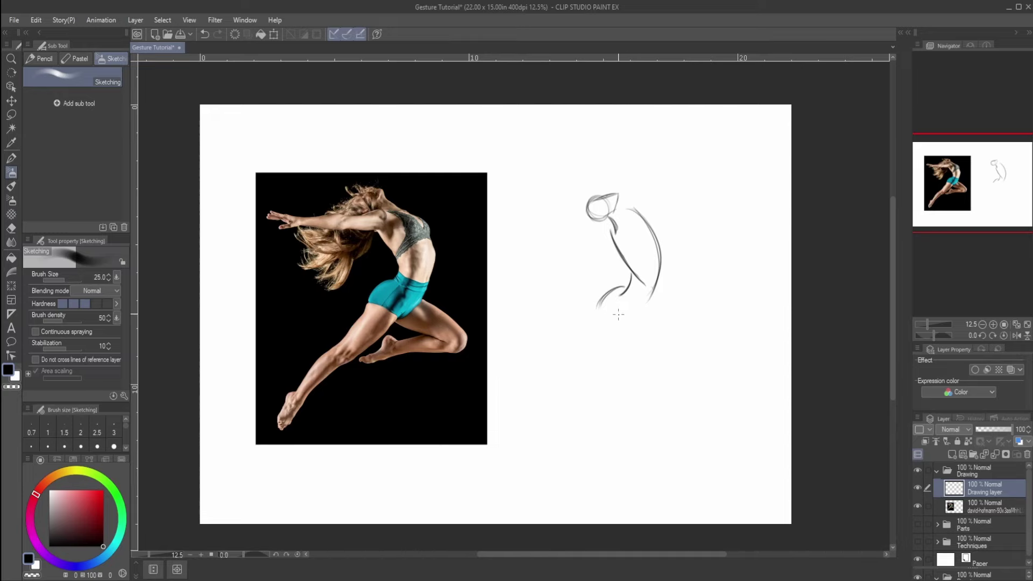
left_click_drag(637, 308, 587, 358)
key("ctrl+z")
left_click_drag(639, 306, 574, 366)
left_click_drag(639, 305, 602, 342)
key("ctrl+z")
left_click_drag(639, 302, 573, 361)
Draw the upper contour of the extended lower leg from the knee down to the ankle.
left_click_drag(578, 341, 521, 409)
key("ctrl+z")
left_click_drag(563, 350, 506, 417)
key("ctrl+z")
left_click_drag(578, 340, 517, 415)
left_click_drag(574, 344, 518, 407)
key("ctrl+z")
mouse_move(568, 347)
left_mouse_down()
mouse_move(545, 361)
mouse_move(521, 407)
left_mouse_up()
key("ctrl+z")
mouse_move(576, 343)
left_mouse_down()
mouse_move(522, 414)
mouse_move(572, 347)
mouse_move(527, 403)
left_mouse_up()
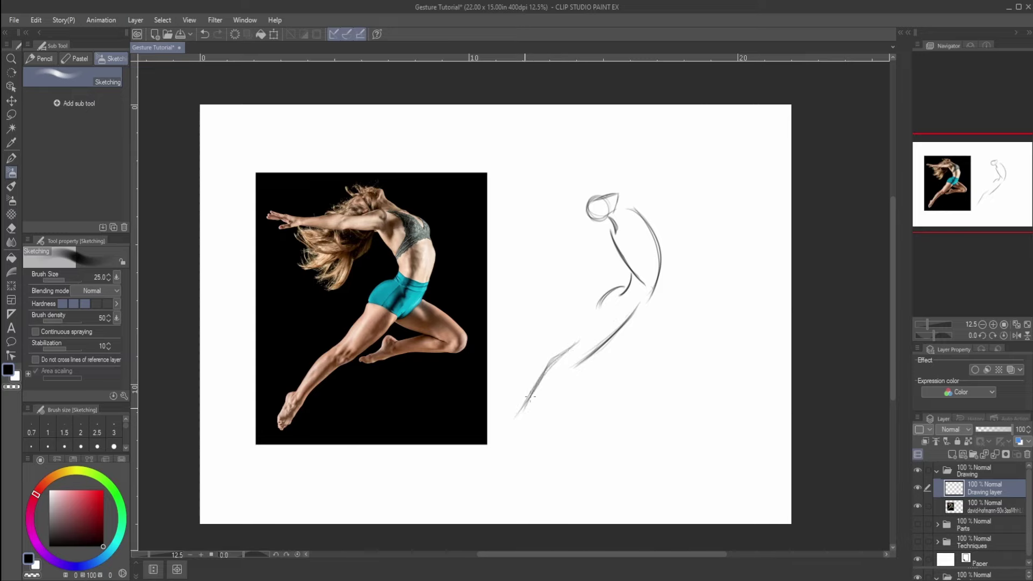
key("ctrl+z")
left_click_drag(572, 347, 520, 412)
left_click_drag(575, 344, 579, 339)
Draw the underside contour of the extended calf up to the thigh and add the pointed foot.
mouse_move(516, 407)
left_mouse_down()
mouse_move(516, 451)
mouse_move(534, 410)
left_mouse_up()
key("ctrl+z")
key("ctrl+z")
mouse_move(530, 414)
left_mouse_down()
mouse_move(583, 357)
mouse_move(564, 373)
left_mouse_up()
key("ctrl+z")
left_click_drag(536, 406, 594, 355)
left_click_drag(533, 407, 592, 350)
left_click_drag(572, 369, 586, 360)
left_click_drag(529, 410, 530, 417)
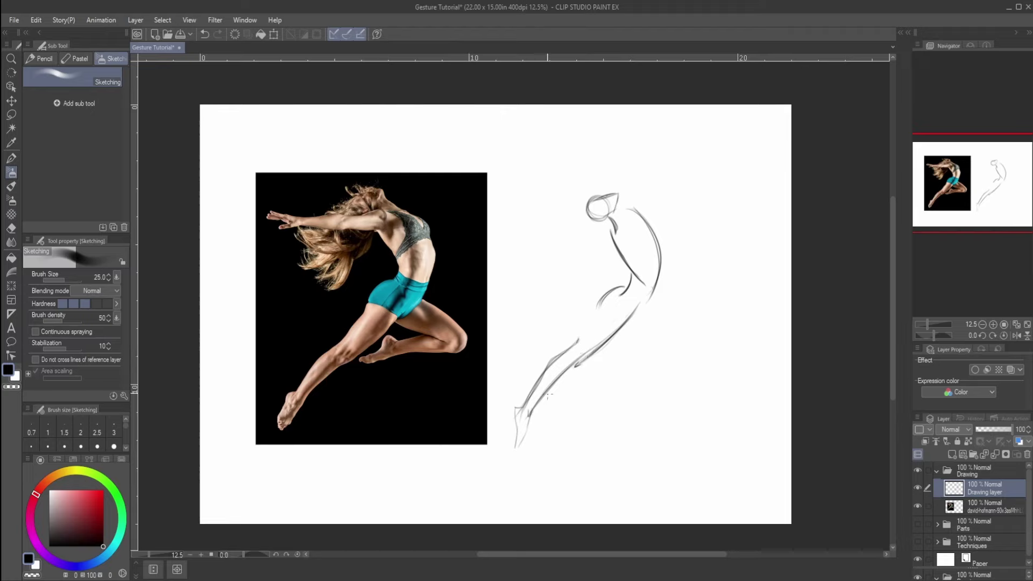
key("ctrl+z")
key("ctrl+z")
Connect the hip curve to the knee with the upper contour of the extended thigh.
left_click_drag(601, 303, 571, 354)
key("ctrl+z")
key("ctrl+z")
key("ctrl+z")
mouse_move(604, 309)
left_mouse_down()
mouse_move(558, 364)
mouse_move(609, 301)
mouse_move(577, 345)
left_mouse_up()
key("ctrl+z")
key("ctrl+z")
key("ctrl+z")
left_click(593, 319)
left_click_drag(604, 305, 579, 344)
key("ctrl+z")
key("ctrl+z")
mouse_move(642, 187)
left_mouse_down()
mouse_move(678, 165)
mouse_move(689, 171)
left_mouse_up()
key("ctrl+z")
key("ctrl+z")
left_click_drag(633, 189, 652, 179)
mouse_move(674, 170)
left_mouse_down()
mouse_move(706, 156)
mouse_move(731, 139)
left_mouse_up()
left_click_drag(730, 140, 707, 156)
key("ctrl+z")
key("ctrl+z")
key("ctrl+z")
key("ctrl+z")
key("ctrl+z")
Draw two curved cross-contour lines across the sketched chest and a small mark at the far side of the waist.
left_click(655, 274)
left_click_drag(650, 215, 613, 232)
key("ctrl+z")
mouse_move(658, 234)
left_mouse_down()
mouse_move(607, 258)
mouse_move(625, 246)
left_mouse_up()
key("ctrl+z")
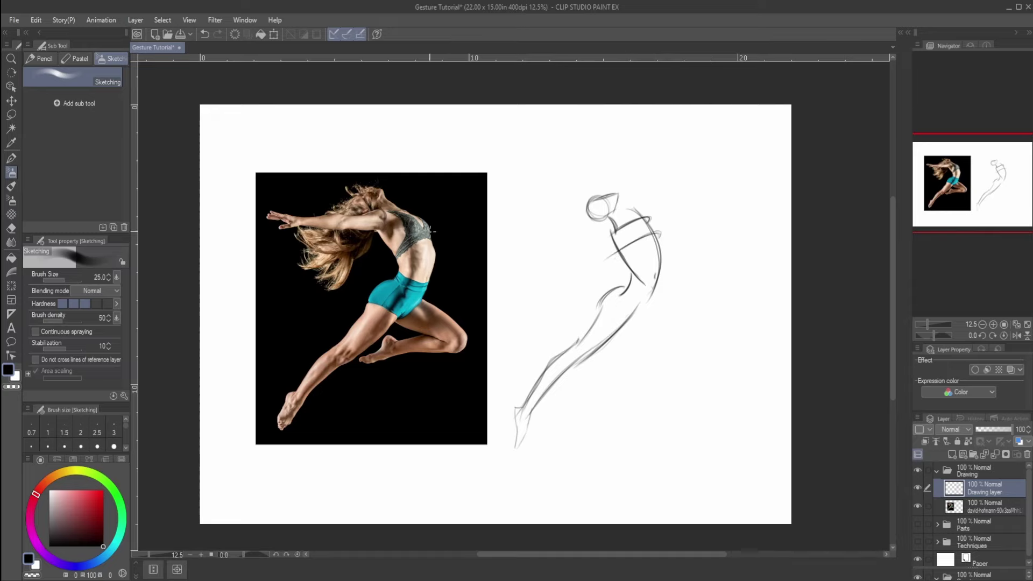
Switch the drawing colour to red and draw an arrow on the photo pointing up and away from the dancer's chest.
left_click_drag(455, 178, 513, 143)
key("ctrl+z")
left_click(103, 490)
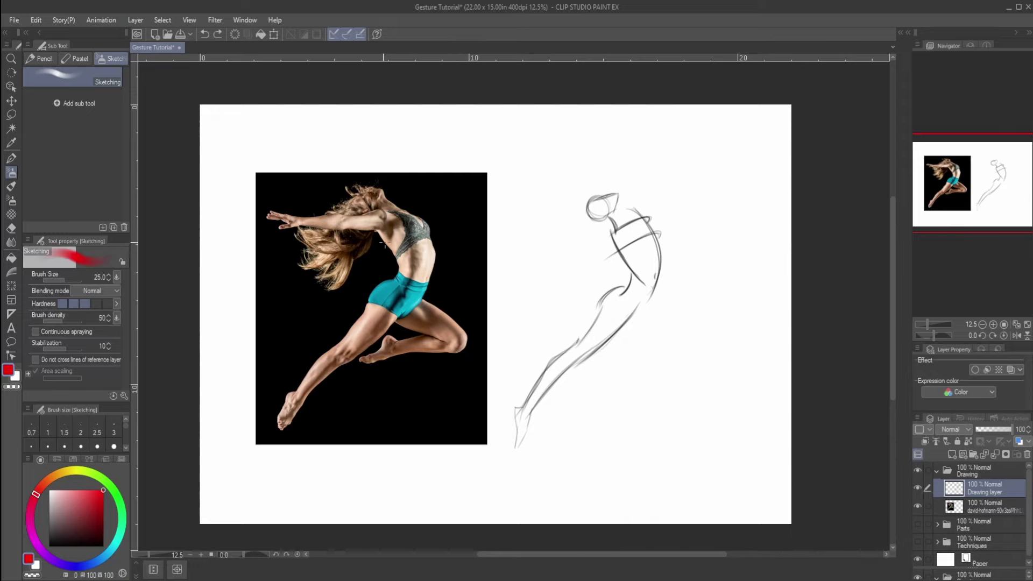
mouse_move(427, 209)
left_mouse_down()
mouse_move(452, 184)
mouse_move(442, 193)
left_mouse_up()
key("ctrl+z")
Mark the dancer's chest and shorts with red contour curves and draw a red arrow pointing down and away from the hips.
left_click_drag(395, 238, 427, 222)
left_click_drag(436, 243, 401, 254)
key("ctrl+z")
mouse_move(428, 286)
left_mouse_down()
mouse_move(392, 275)
mouse_move(462, 297)
left_mouse_up()
key("ctrl+z")
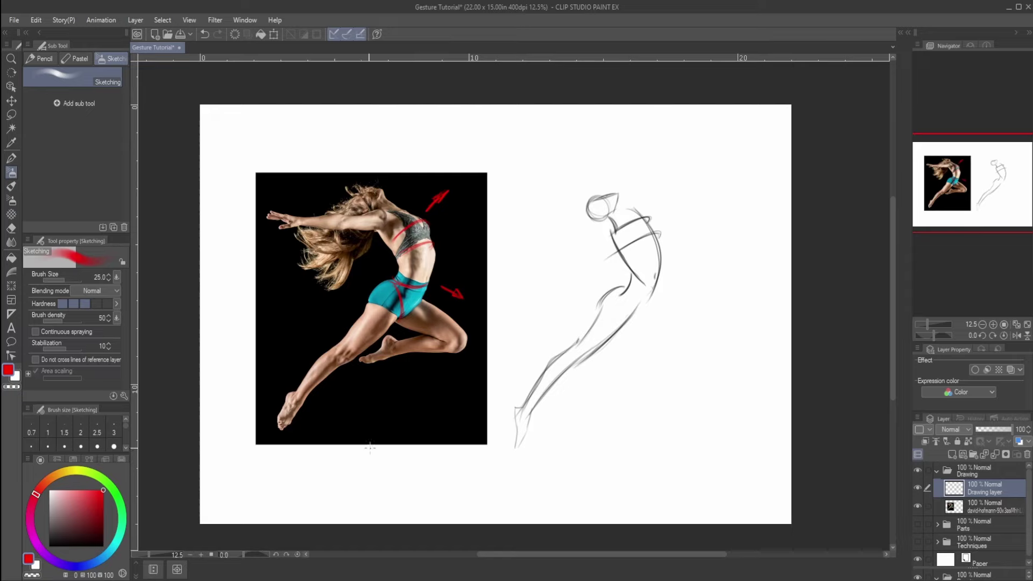
In black, add matching direction arrows beside the sketched chest and pelvis, and round off the torso and hip forms with curves.
left_click(103, 547)
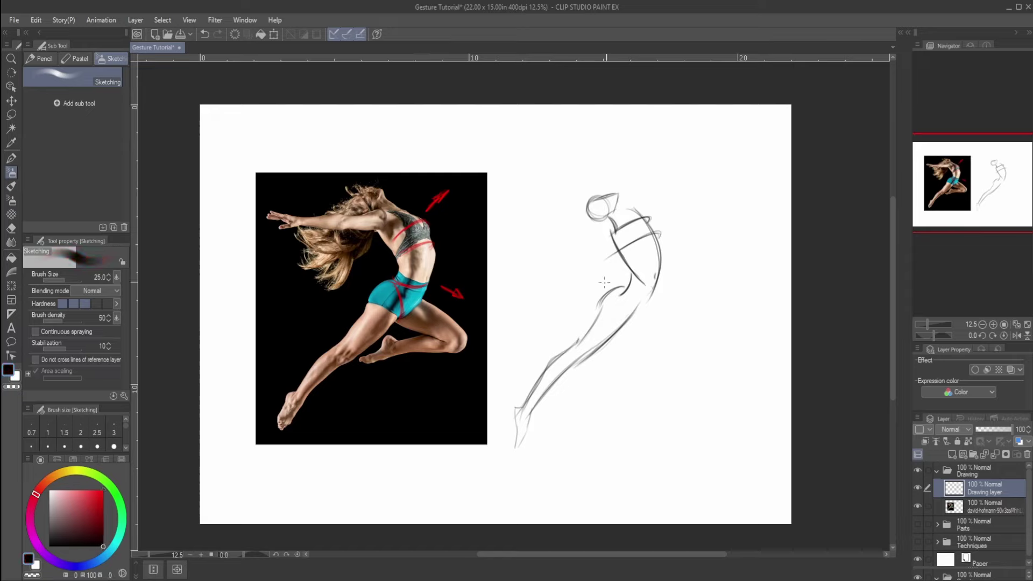
left_click_drag(665, 203, 684, 186)
mouse_move(671, 272)
left_mouse_down()
mouse_move(704, 279)
mouse_move(632, 274)
mouse_move(658, 282)
mouse_move(651, 289)
mouse_move(645, 278)
mouse_move(664, 278)
mouse_move(634, 286)
mouse_move(660, 278)
mouse_move(642, 282)
mouse_move(660, 284)
mouse_move(644, 283)
mouse_move(656, 281)
mouse_move(651, 306)
mouse_move(635, 321)
mouse_move(614, 296)
mouse_move(628, 290)
mouse_move(636, 311)
mouse_move(632, 294)
mouse_move(633, 320)
mouse_move(636, 293)
mouse_move(637, 314)
left_mouse_up()
key("ctrl+z")
key("ctrl+z")
key("ctrl+z")
key("ctrl+z")
key("ctrl+z")
key("ctrl+z")
key("ctrl+z")
key("ctrl+z")
key("ctrl+z")
Draw curved cross-contour bands across the extended leg at the thigh, knee and lower shin.
left_click_drag(604, 307, 622, 326)
mouse_move(605, 306)
left_mouse_down()
mouse_move(590, 335)
mouse_move(600, 342)
mouse_move(591, 328)
mouse_move(604, 350)
left_mouse_up()
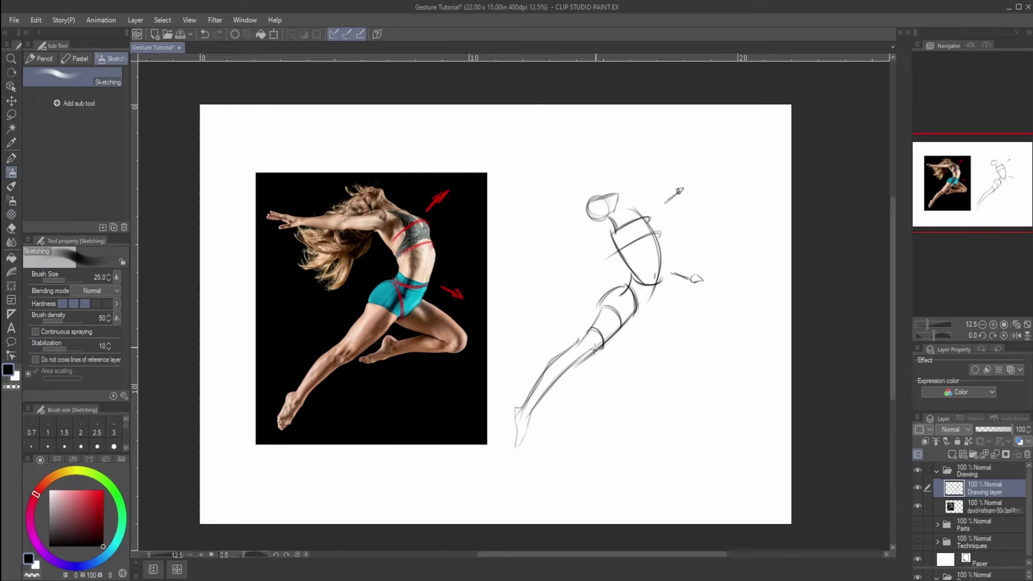
mouse_move(595, 351)
left_mouse_down()
mouse_move(579, 360)
mouse_move(596, 349)
left_mouse_up()
key("ctrl+z")
left_click_drag(572, 348, 578, 364)
left_click_drag(538, 394, 574, 369)
left_click_drag(614, 312, 544, 385)
key("ctrl+z")
key("ctrl+z")
Draw the arched upper contour of the bent leg's thigh from the pelvis out towards the knee.
left_click_drag(655, 300, 724, 337)
key("ctrl+z")
left_click_drag(656, 300, 710, 342)
key("ctrl+z")
left_click_drag(650, 296, 714, 338)
mouse_move(661, 301)
left_mouse_down()
mouse_move(715, 336)
mouse_move(706, 338)
left_mouse_up()
key("ctrl+z")
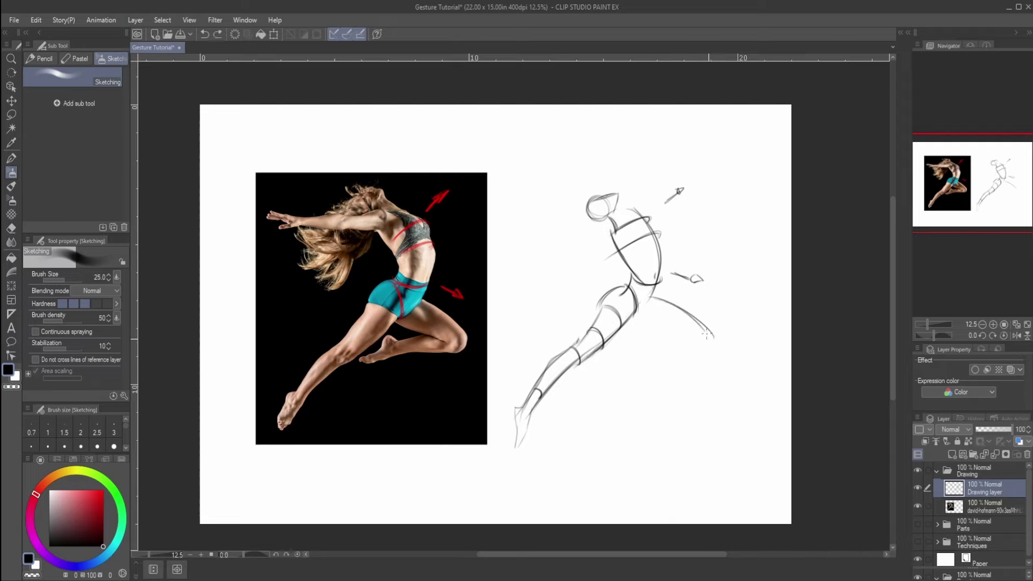
key("ctrl+z")
left_click_drag(652, 298, 713, 337)
key("ctrl+z")
left_click_drag(653, 298, 714, 336)
key("ctrl+z")
key("ctrl+z")
Mark the bent knee on the photo with a red curve, and set the drawing colour back to black.
left_click(104, 490)
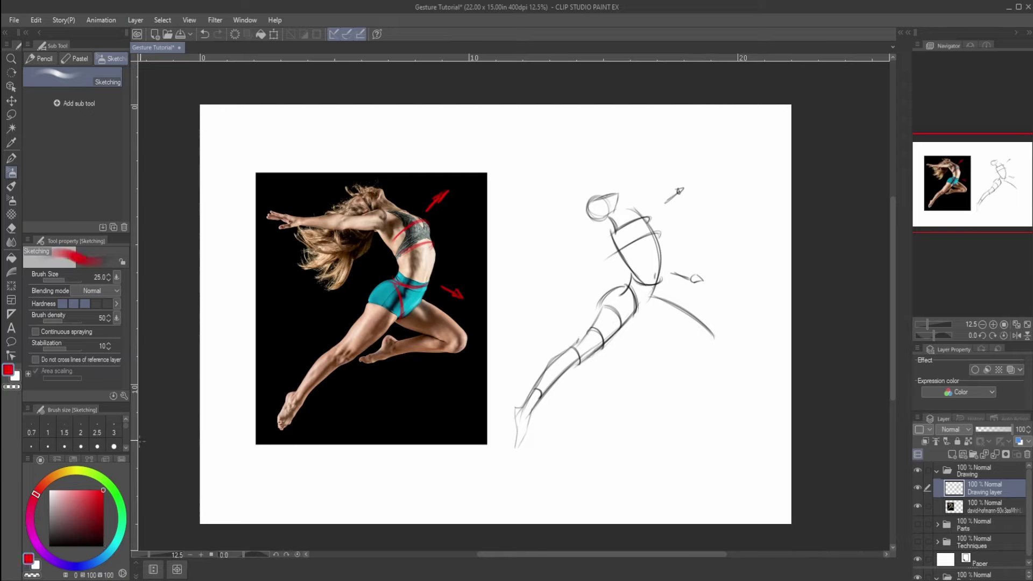
left_click_drag(468, 332, 463, 358)
key("ctrl+z")
left_click_drag(87, 546, 104, 546)
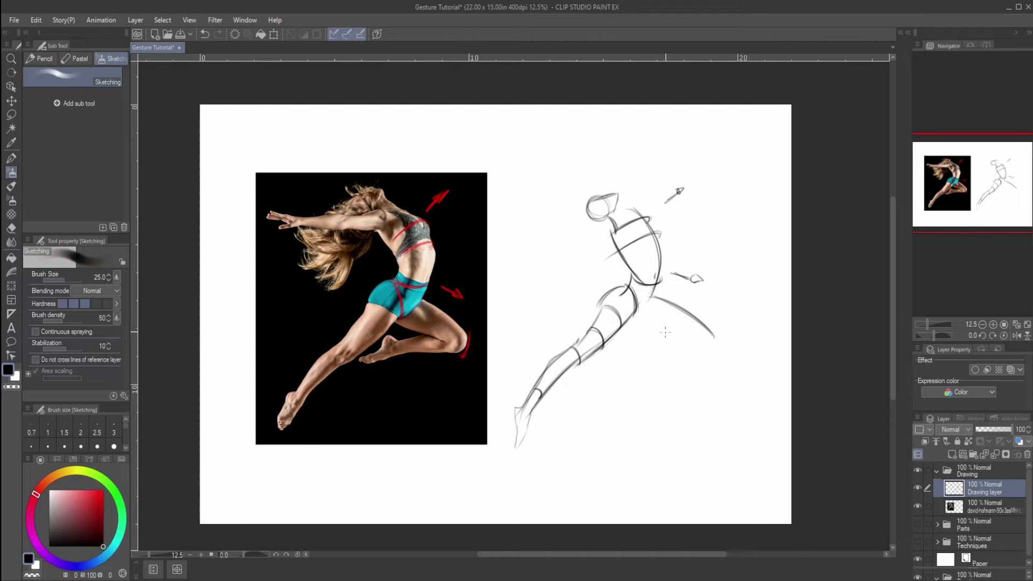
Round off the bent knee with a curve and try a lower-leg contour running back from it.
left_click_drag(718, 335, 703, 356)
key("ctrl+z")
key("ctrl+z")
mouse_move(695, 342)
left_mouse_down()
mouse_move(636, 334)
mouse_move(691, 343)
mouse_move(639, 338)
left_mouse_up()
key("ctrl+z")
key("ctrl+z")
key("ctrl+z")
key("ctrl+z")
key("ctrl+z")
Draw the underside of the bent leg's thigh from the pelvis to the back of the knee.
left_click_drag(638, 316, 690, 344)
key("ctrl+z")
left_click_drag(635, 317, 690, 335)
mouse_move(635, 315)
left_mouse_down()
mouse_move(690, 339)
mouse_move(620, 341)
mouse_move(699, 342)
mouse_move(624, 346)
mouse_move(698, 340)
mouse_move(638, 346)
mouse_move(661, 325)
mouse_move(692, 338)
left_mouse_up()
key("ctrl+z")
key("ctrl+z")
key("ctrl+z")
key("ctrl+z")
key("ctrl+z")
key("ctrl+z")
key("ctrl+z")
key("ctrl+z")
key("ctrl+z")
key("ctrl+z")
key("ctrl+z")
key("ctrl+z")
key("ctrl+z")
Draw the bent leg's lower-leg contours from the knee back to a loosely sketched foot.
mouse_move(640, 343)
left_mouse_down()
mouse_move(618, 347)
mouse_move(609, 373)
mouse_move(645, 355)
mouse_move(637, 360)
mouse_move(702, 350)
left_mouse_up()
key("ctrl+z")
key("ctrl+z")
key("ctrl+z")
key("ctrl+z")
key("ctrl+z")
key("ctrl+z")
mouse_move(639, 357)
left_mouse_down()
mouse_move(704, 346)
mouse_move(697, 354)
left_mouse_up()
left_click_drag(630, 361, 703, 352)
key("ctrl+z")
key("ctrl+z")
key("ctrl+z")
left_click_drag(636, 362, 709, 353)
key("ctrl+z")
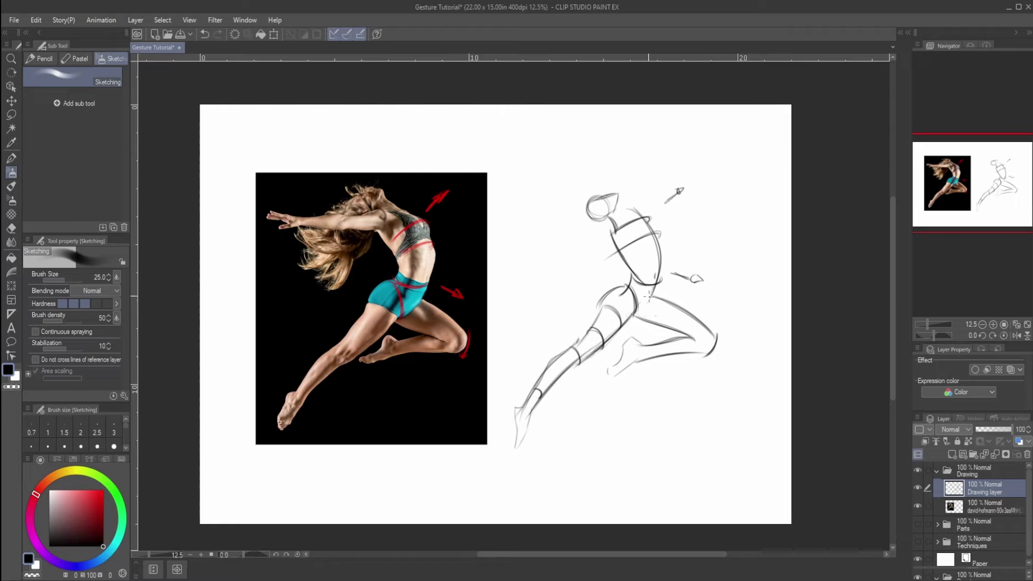
Add curved cross-contour bands to the bent leg at the thigh, knee and ankle, and refine the underside of its lower leg.
mouse_move(652, 296)
left_mouse_down()
mouse_move(636, 317)
mouse_move(662, 299)
mouse_move(650, 321)
mouse_move(661, 299)
mouse_move(703, 325)
mouse_move(689, 349)
left_mouse_up()
key("ctrl+z")
key("ctrl+z")
key("ctrl+z")
key("ctrl+z")
key("ctrl+z")
key("ctrl+z")
key("ctrl+z")
left_click_drag(637, 363, 689, 353)
left_click_drag(642, 357, 721, 355)
mouse_move(635, 353)
left_mouse_down()
mouse_move(696, 366)
mouse_move(647, 343)
mouse_move(637, 352)
mouse_move(698, 352)
mouse_move(699, 320)
mouse_move(698, 349)
left_mouse_up()
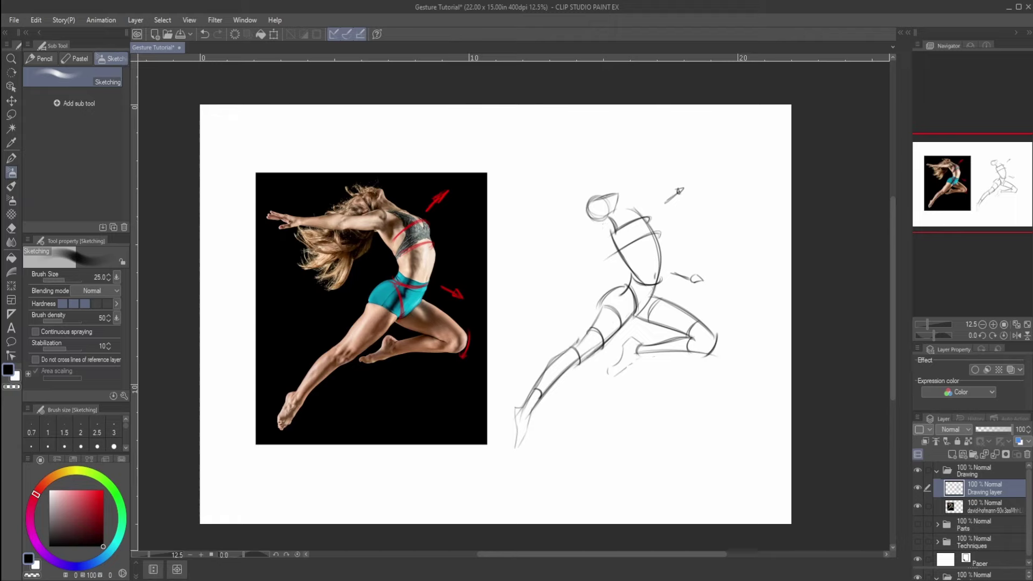
Trace the contours of the dancer's outstretched arm on the photo in red, and set the drawing colour back to black.
left_click(103, 490)
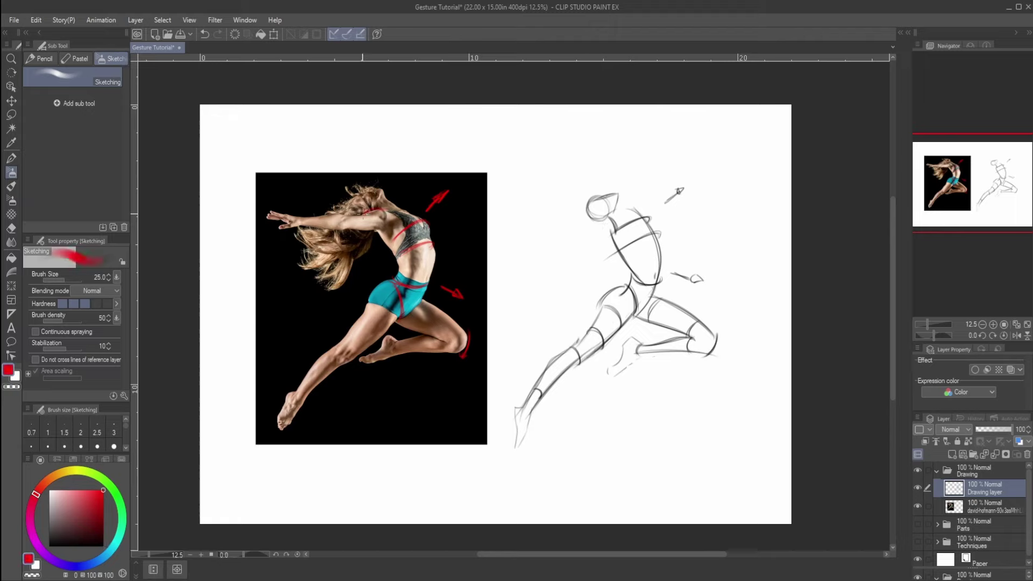
mouse_move(386, 210)
left_mouse_down()
mouse_move(361, 210)
mouse_move(385, 210)
mouse_move(363, 210)
mouse_move(380, 209)
mouse_move(364, 210)
mouse_move(373, 222)
mouse_move(361, 222)
mouse_move(375, 225)
mouse_move(339, 225)
mouse_move(375, 226)
mouse_move(337, 223)
mouse_move(309, 192)
mouse_move(345, 221)
mouse_move(305, 214)
mouse_move(339, 214)
left_mouse_up()
left_click_drag(301, 212, 271, 212)
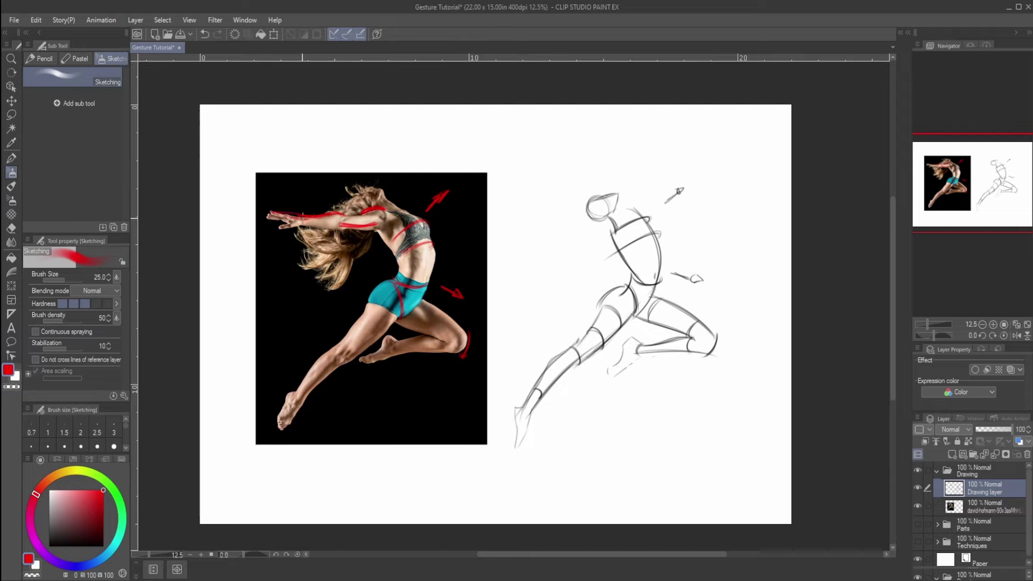
key("ctrl+z")
left_click_drag(299, 214, 297, 214)
left_click_drag(279, 227, 289, 224)
key("ctrl+z")
key("ctrl+y")
left_click(103, 546)
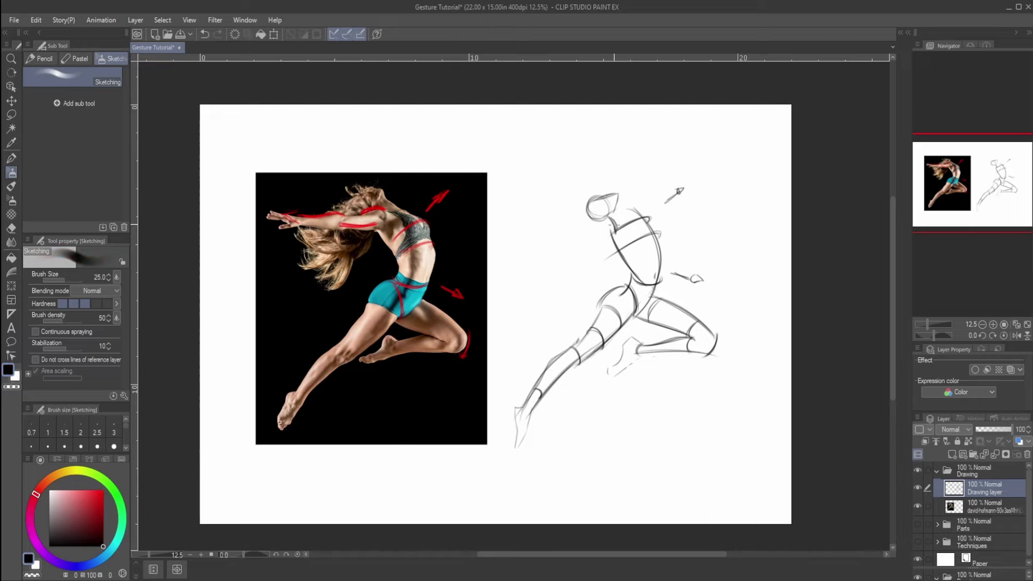
Sketch the outstretched arm in black, reaching back from the shoulder to a pointed hand shape.
key("ctrl+z")
mouse_move(614, 221)
left_mouse_down()
mouse_move(592, 226)
mouse_move(608, 219)
mouse_move(596, 218)
mouse_move(607, 223)
mouse_move(570, 240)
mouse_move(605, 232)
mouse_move(578, 241)
mouse_move(604, 233)
mouse_move(518, 240)
mouse_move(570, 230)
mouse_move(518, 241)
mouse_move(543, 236)
mouse_move(521, 246)
left_mouse_up()
key("ctrl+z")
key("ctrl+z")
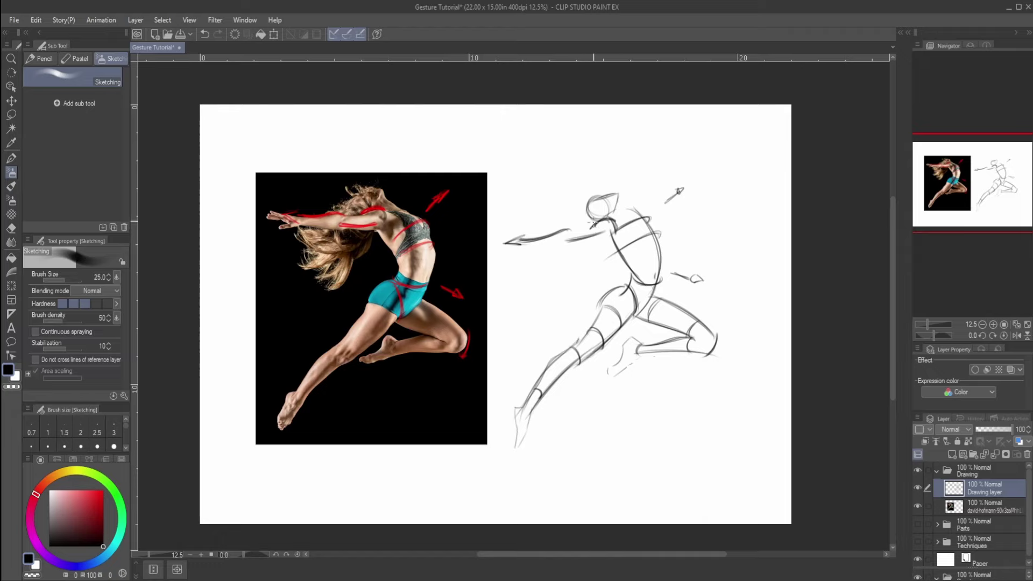
mouse_move(608, 218)
left_mouse_down()
mouse_move(555, 231)
mouse_move(533, 245)
left_mouse_up()
key("ctrl+z")
Complete the outstretched arm's contours with cross-contour bands, and add the front neck line from the chin to the chest.
left_click_drag(612, 218, 604, 225)
left_click_drag(572, 234, 601, 227)
mouse_move(533, 246)
left_mouse_down()
mouse_move(567, 243)
mouse_move(531, 252)
mouse_move(562, 242)
mouse_move(528, 243)
left_mouse_up()
key("ctrl+z")
key("ctrl+z")
key("ctrl+z")
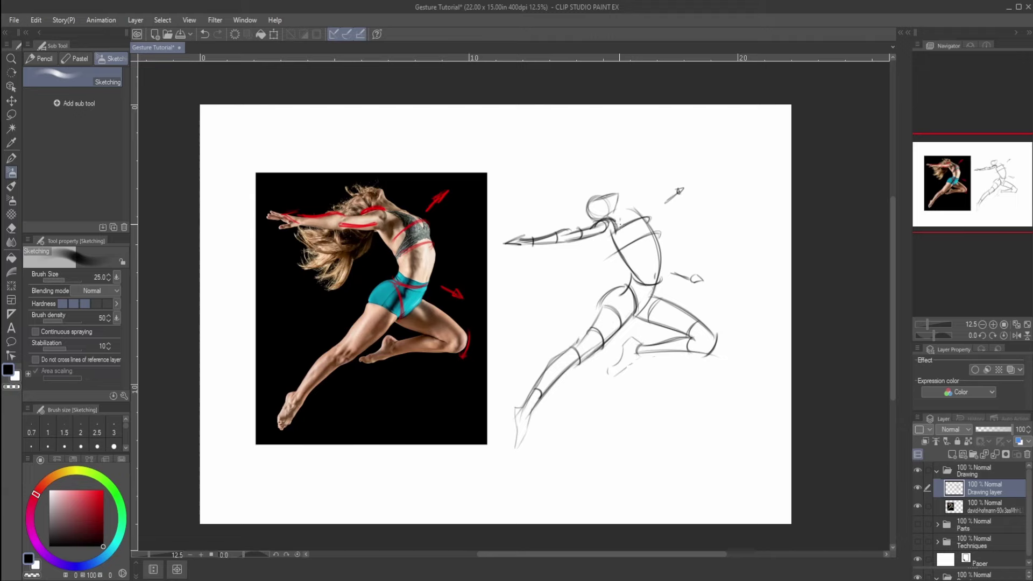
left_click_drag(619, 196, 642, 213)
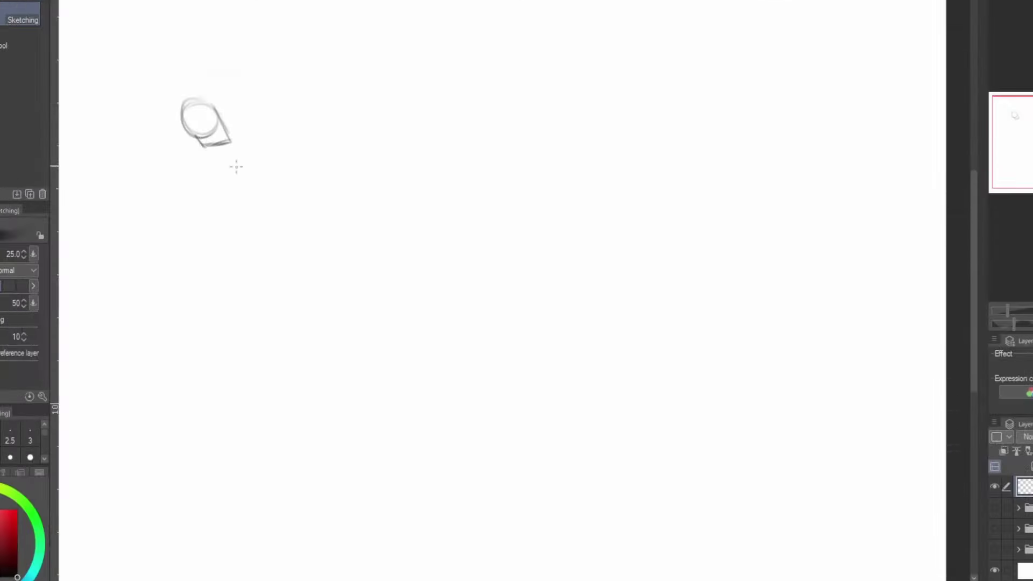
Under the head on the blank canvas, draw the neck, the curved torso sides and the hip of a throwing figure.
left_click_drag(200, 141, 231, 254)
left_click_drag(219, 257, 215, 272)
mouse_move(271, 163)
left_mouse_down()
mouse_move(264, 280)
mouse_move(197, 305)
left_mouse_up()
Draw the throwing figure's trailing leg with curved thigh and calf contours and a simple foot.
left_click_drag(231, 312, 189, 390)
scroll(266, 329, "down", 1)
scroll(230, 353, "up", 1)
mouse_move(222, 355)
left_mouse_down()
mouse_move(145, 433)
mouse_move(147, 481)
left_mouse_up()
left_click_drag(148, 455, 145, 476)
key("ctrl+z")
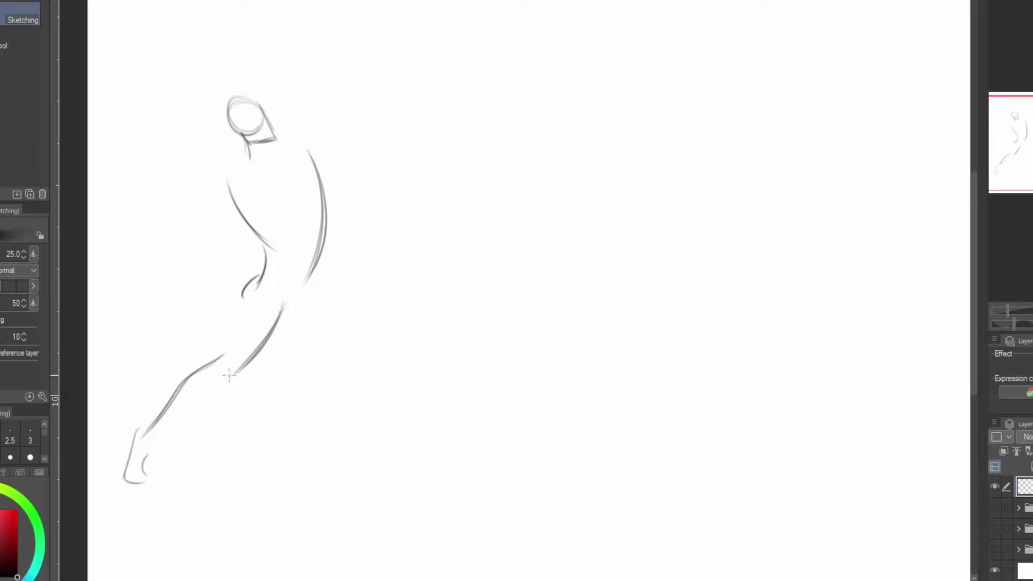
left_click_drag(234, 369, 142, 452)
left_click_drag(249, 296, 217, 367)
left_click_drag(243, 303, 239, 344)
key("ctrl+z")
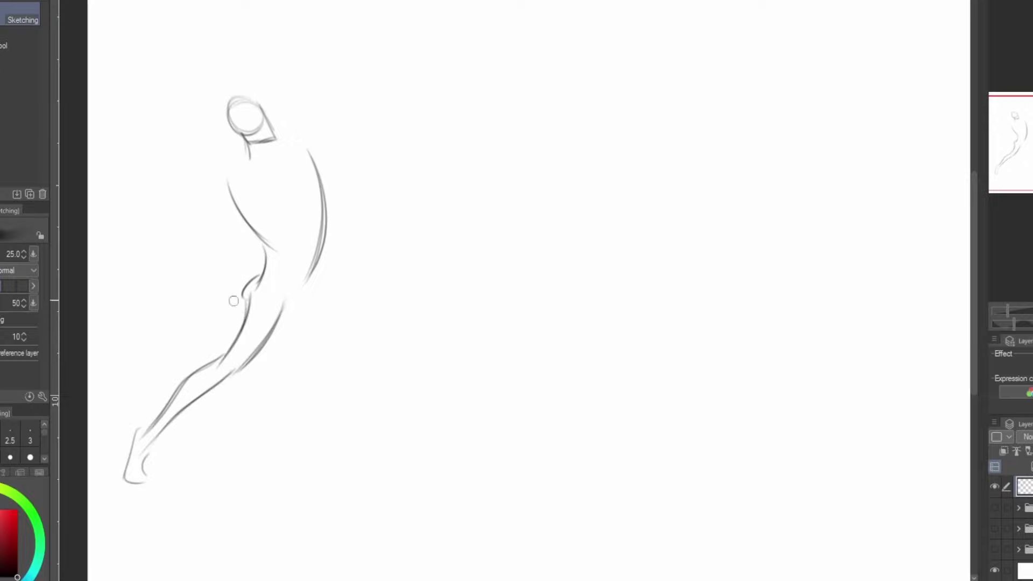
key("ctrl+z")
left_click_drag(258, 274, 244, 322)
Add curved cross-contour lines across the throwing figure's chest, pelvis and trailing leg.
left_click_drag(235, 202, 323, 165)
left_click_drag(251, 226, 331, 211)
left_click_drag(292, 173, 301, 206)
mouse_move(267, 250)
left_mouse_down()
mouse_move(321, 253)
mouse_move(280, 325)
left_mouse_up()
left_click_drag(222, 357, 249, 368)
left_click_drag(194, 371, 215, 391)
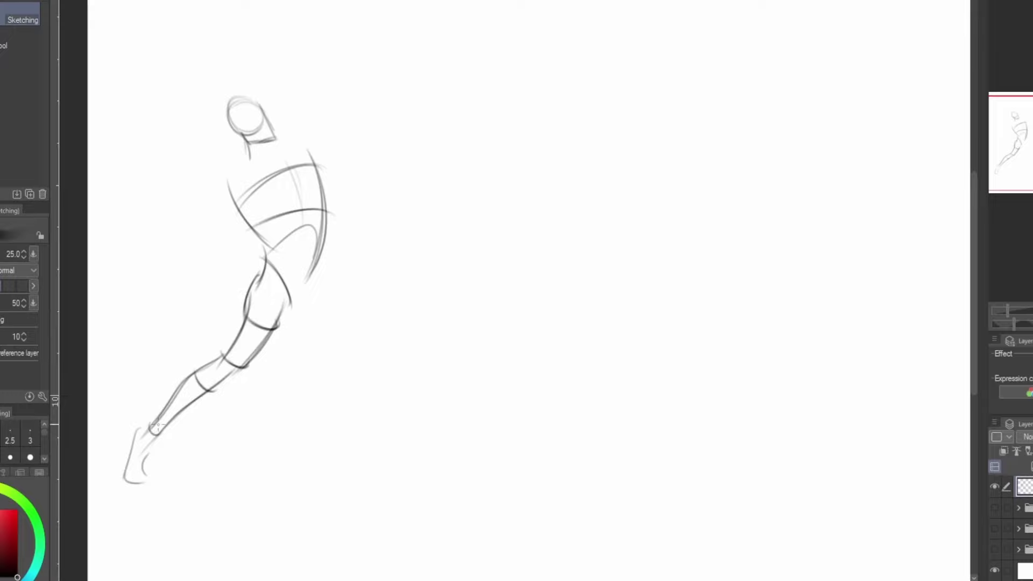
Draw the throwing figure's planted front leg and foot, with cross-contour bands at the thigh, knee, calf and ankle.
mouse_move(313, 273)
left_mouse_down()
mouse_move(366, 357)
mouse_move(353, 463)
left_mouse_up()
mouse_move(334, 371)
left_mouse_down()
mouse_move(338, 477)
mouse_move(368, 506)
left_mouse_up()
left_click_drag(337, 466, 334, 501)
mouse_move(292, 305)
left_mouse_down()
mouse_move(349, 376)
mouse_move(320, 275)
mouse_move(298, 313)
left_mouse_up()
left_click_drag(334, 360, 359, 343)
left_click_drag(328, 390, 359, 395)
left_click_drag(333, 452, 356, 455)
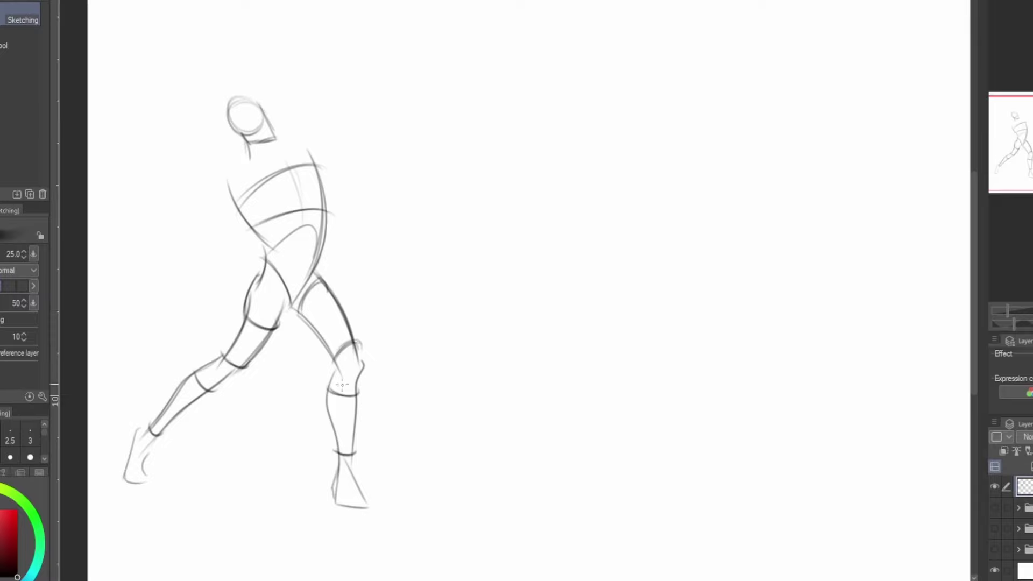
Redraw the planted leg's front shin contour as a smoother line from the knee to the ankle.
left_click_drag(362, 365, 351, 462)
left_click_drag(357, 364, 348, 462)
left_click_drag(355, 356, 349, 459)
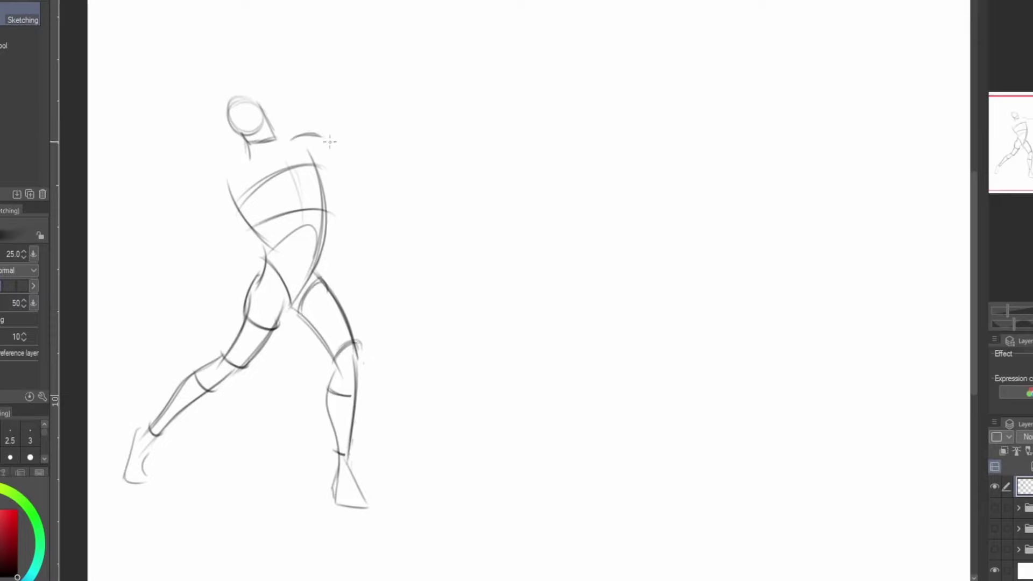
Draw one arm stretched forward and the other bent back, holding a long javelin that crosses behind the head.
left_click_drag(317, 145, 441, 129)
left_click_drag(420, 136, 364, 145)
mouse_move(245, 157)
left_mouse_down()
mouse_move(179, 226)
mouse_move(143, 171)
left_mouse_up()
mouse_move(179, 226)
left_mouse_down()
mouse_move(137, 173)
mouse_move(113, 184)
mouse_move(430, 71)
left_mouse_up()
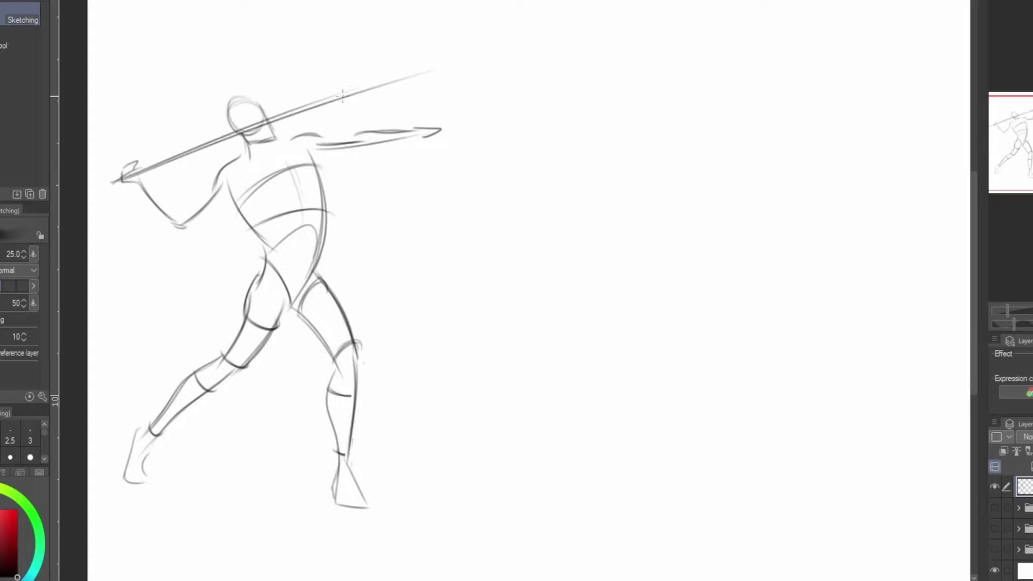
left_click_drag(335, 92, 371, 84)
left_click_drag(145, 171, 89, 191)
Lasso the javelin thrower, scale it down in the upper-left part of the canvas, and deselect it.
key("m")
mouse_move(129, 83)
left_mouse_down()
mouse_move(215, 493)
mouse_move(64, 318)
mouse_move(127, 84)
left_mouse_up()
key("ctrl+minus")
key("ctrl+t")
left_click_drag(484, 464, 327, 215)
key("Return")
key("ctrl+d")
Beside the javelin thrower, sketch a kicking figure's head, neck and torso sides, with the first contours of its raised leg.
scroll(405, 186, "up", 1)
left_click_drag(405, 186, 368, 272)
scroll(226, 183, "up", 4)
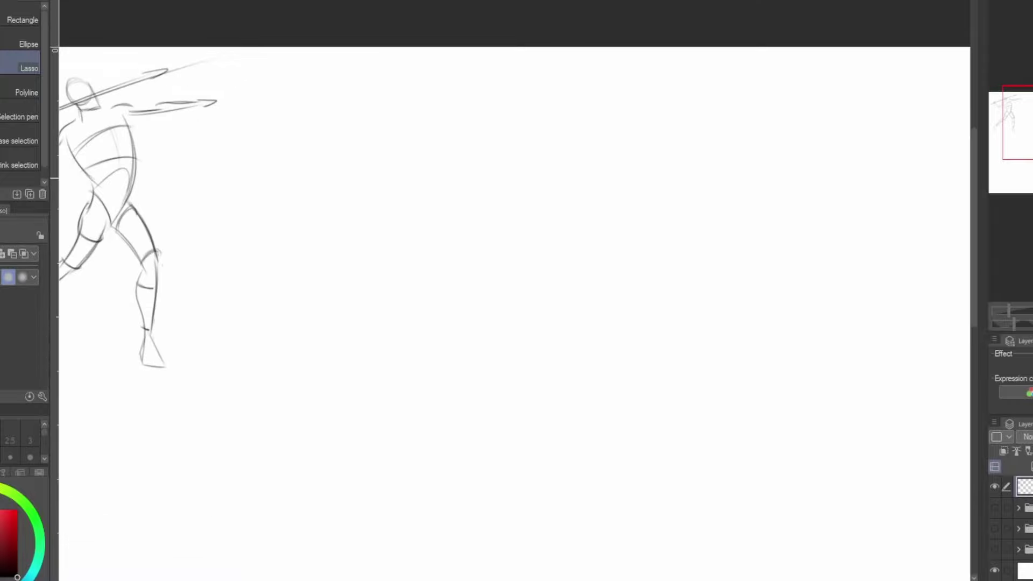
key("p")
left_click_drag(360, 58, 361, 59)
left_click_drag(372, 70, 370, 108)
mouse_move(366, 59)
left_mouse_down()
mouse_move(365, 105)
mouse_move(349, 93)
mouse_move(375, 89)
mouse_move(367, 122)
mouse_move(429, 192)
mouse_move(395, 216)
mouse_move(483, 99)
mouse_move(531, 182)
left_mouse_up()
mouse_move(484, 90)
left_mouse_down()
mouse_move(539, 173)
mouse_move(407, 199)
left_mouse_up()
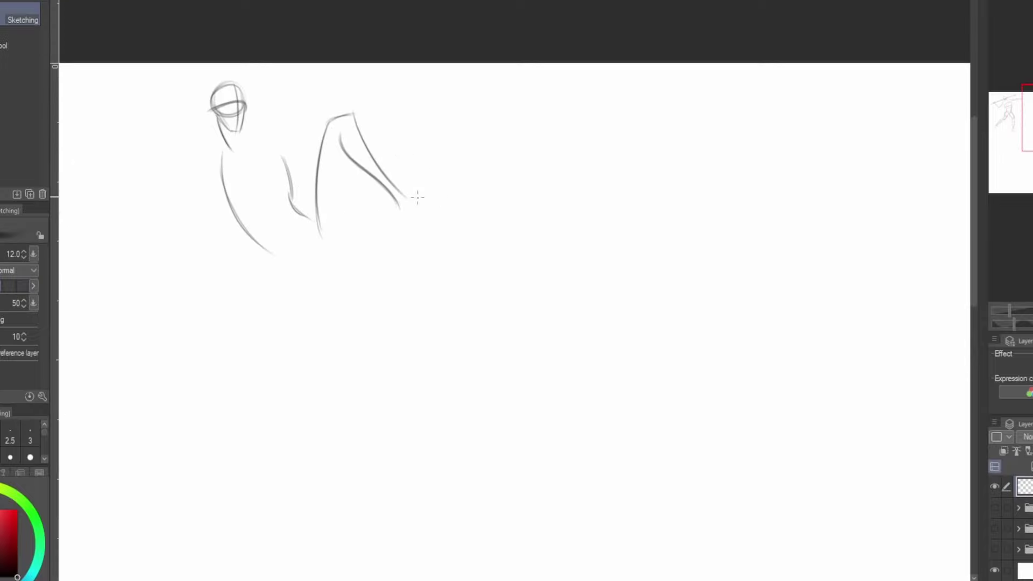
Draw the underside of the raised thigh and buttock, and the contours of the straight standing leg and foot.
left_click_drag(342, 156, 356, 252)
left_click_drag(290, 251, 293, 372)
key("ctrl+z")
left_click_drag(300, 261, 295, 379)
mouse_move(321, 357)
left_mouse_down()
mouse_move(311, 474)
mouse_move(303, 465)
mouse_move(306, 487)
left_mouse_up()
left_click_drag(300, 482, 309, 501)
left_click_drag(340, 275, 320, 374)
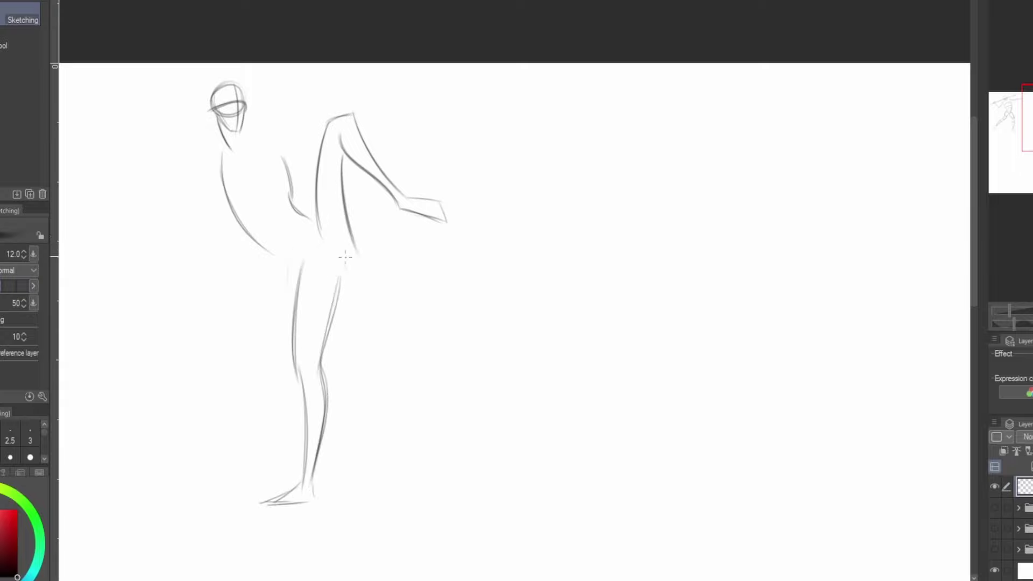
left_click_drag(353, 233, 329, 285)
Add cross-contour bands across the kicking figure's torso and legs, and sketch both arms with simple fist shapes.
left_click_drag(218, 184, 274, 148)
left_click_drag(235, 216, 295, 192)
mouse_move(307, 220)
left_mouse_down()
mouse_move(288, 264)
mouse_move(338, 266)
left_mouse_up()
left_click_drag(314, 180, 345, 189)
left_click_drag(356, 125, 341, 156)
left_click_drag(387, 183, 396, 203)
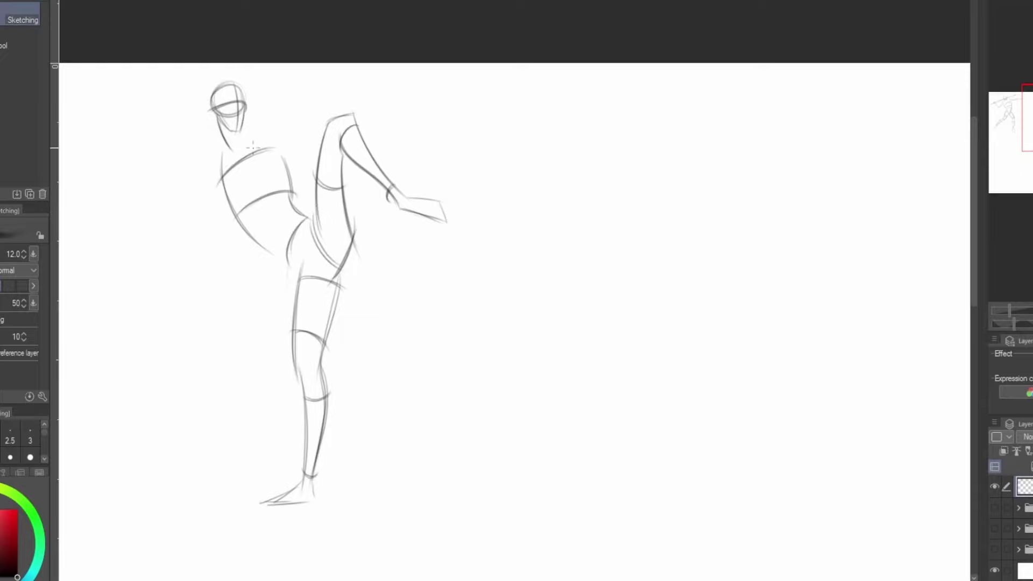
mouse_move(214, 157)
left_mouse_down()
mouse_move(193, 223)
mouse_move(245, 137)
mouse_move(244, 160)
left_mouse_up()
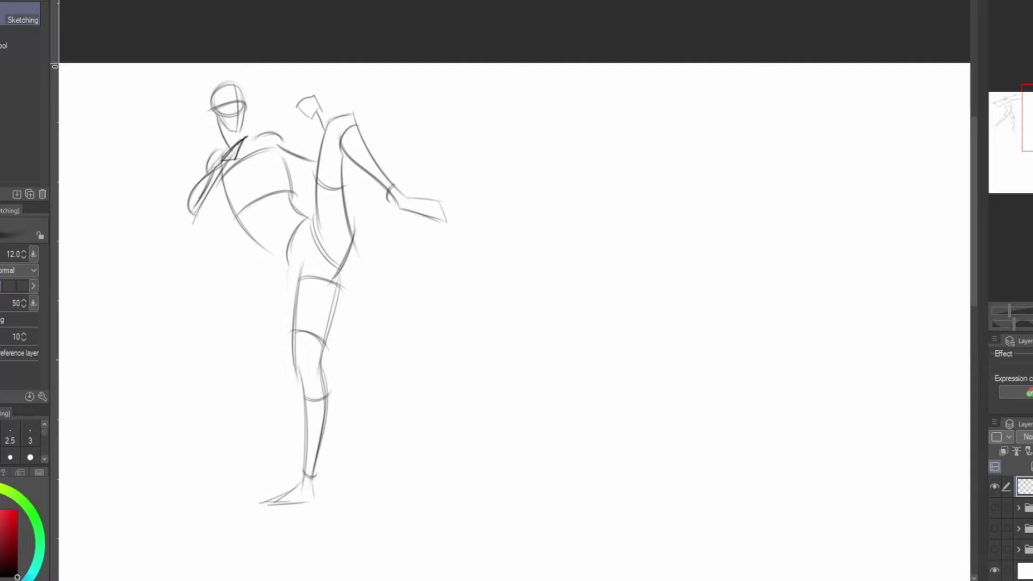
left_click_drag(723, 299, 373, 248)
left_click_drag(374, 113, 297, 109)
left_click_drag(317, 125, 317, 196)
mouse_move(334, 159)
left_mouse_down()
mouse_move(301, 156)
mouse_move(423, 161)
left_mouse_up()
key("ctrl+z")
key("ctrl+z")
key("ctrl+z")
key("ctrl+z")
key("ctrl+z")
key("ctrl+z")
Sketch a third figure's round head with tapered jaw and facial guidelines, and arch its upper back from the head.
mouse_move(377, 120)
left_mouse_down()
mouse_move(355, 145)
mouse_move(392, 155)
left_mouse_up()
left_click_drag(351, 148, 367, 181)
left_click_drag(394, 151, 377, 180)
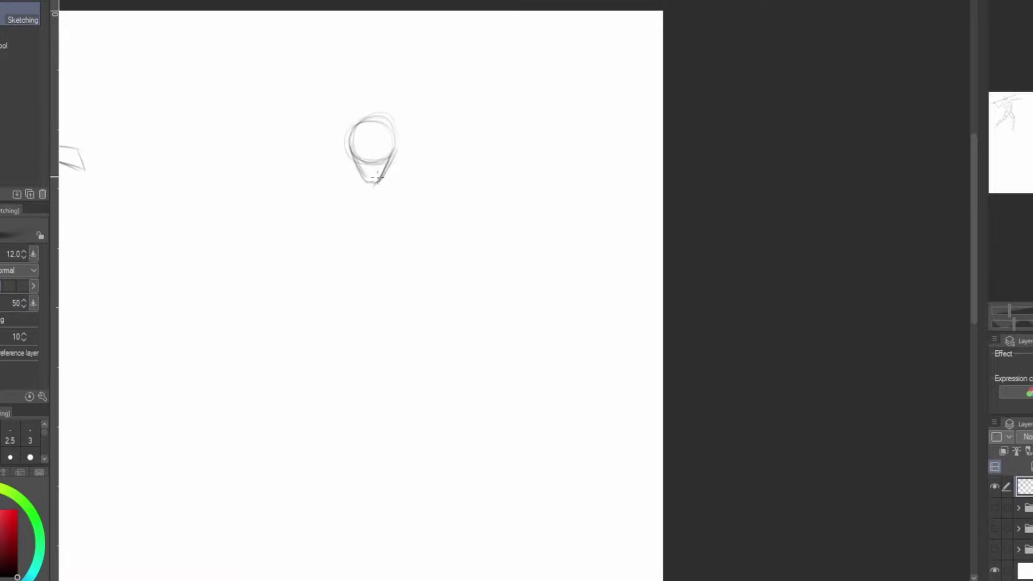
left_click_drag(370, 117, 370, 200)
left_click_drag(352, 154, 458, 175)
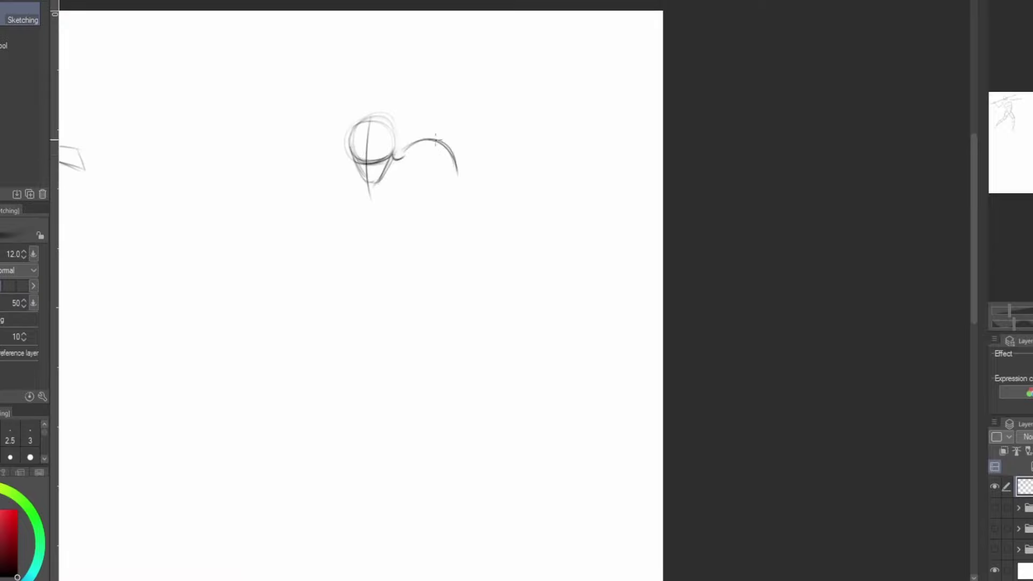
Draw the underside of the third figure's chest and the foreshortened rear leg, with its thigh, knee and lower leg.
left_click_drag(357, 178, 432, 205)
left_click_drag(456, 168, 468, 187)
mouse_move(474, 183)
left_mouse_down()
mouse_move(474, 290)
mouse_move(463, 315)
left_mouse_up()
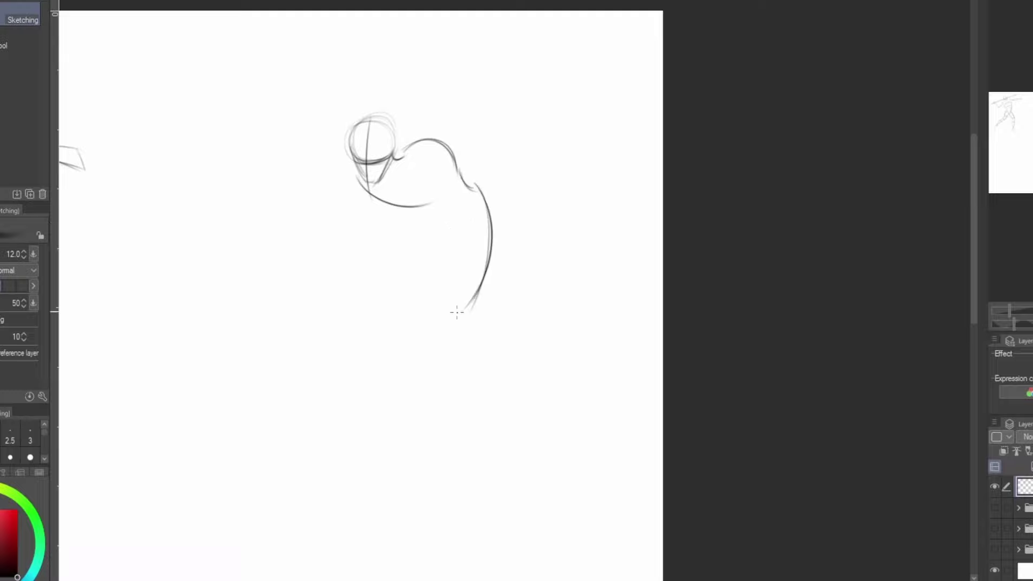
left_click_drag(447, 210, 456, 317)
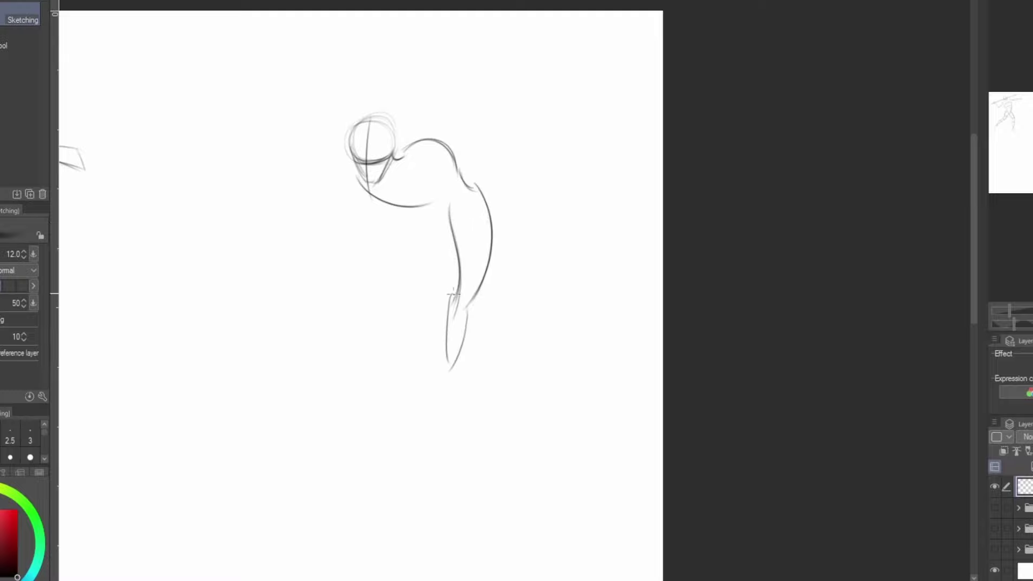
left_click_drag(455, 282, 472, 306)
Draw the third figure's front leg reaching down from the hip, with thigh, calf and a wedge-shaped foot.
left_click_drag(415, 208, 380, 287)
left_click_drag(448, 211, 375, 309)
mouse_move(391, 303)
left_mouse_down()
mouse_move(371, 390)
mouse_move(359, 388)
mouse_move(344, 415)
left_mouse_up()
left_click_drag(377, 376, 375, 416)
left_click_drag(345, 415, 374, 418)
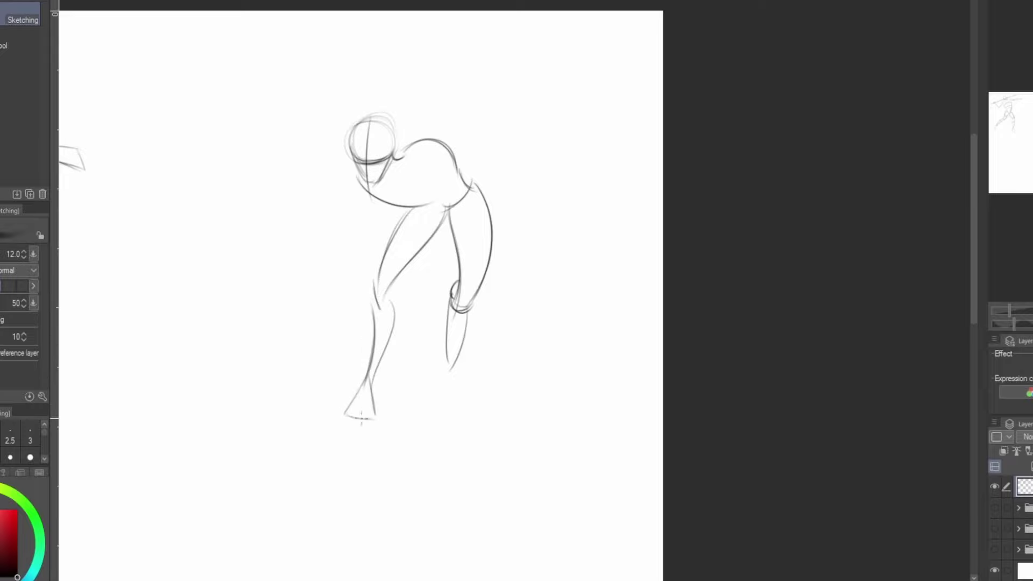
Add cross-contour bands across the third figure's waist, both legs and feet, and round off the rear knee.
left_click_drag(370, 196, 468, 186)
left_click_drag(452, 221, 494, 228)
left_click_drag(453, 293, 485, 280)
left_click_drag(451, 226, 492, 215)
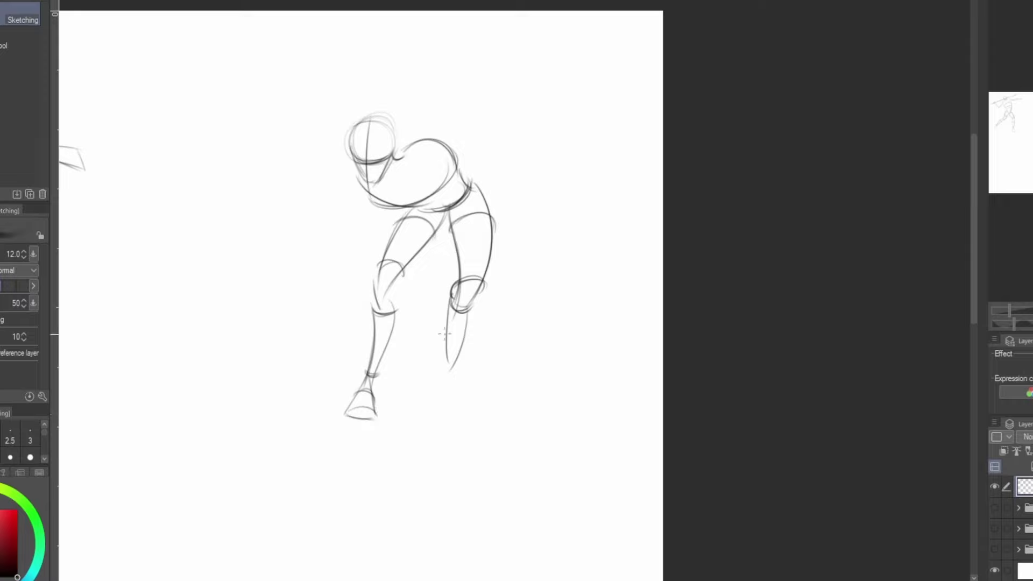
left_click_drag(466, 311, 465, 360)
mouse_move(447, 356)
left_mouse_down()
mouse_move(466, 352)
mouse_move(467, 321)
mouse_move(487, 285)
left_mouse_up()
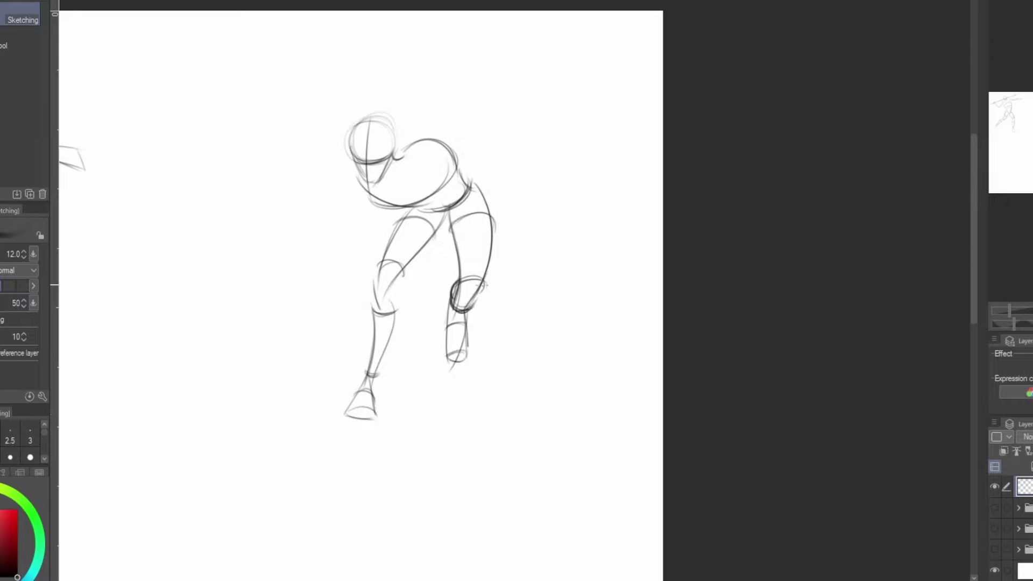
Sketch the near shoulder and arm hanging down between the legs, ending in a simple pointed hand.
left_click_drag(411, 161, 429, 196)
left_click_drag(434, 182, 444, 267)
mouse_move(431, 241)
left_mouse_down()
mouse_move(423, 330)
mouse_move(411, 352)
left_mouse_up()
left_click_drag(410, 352, 430, 327)
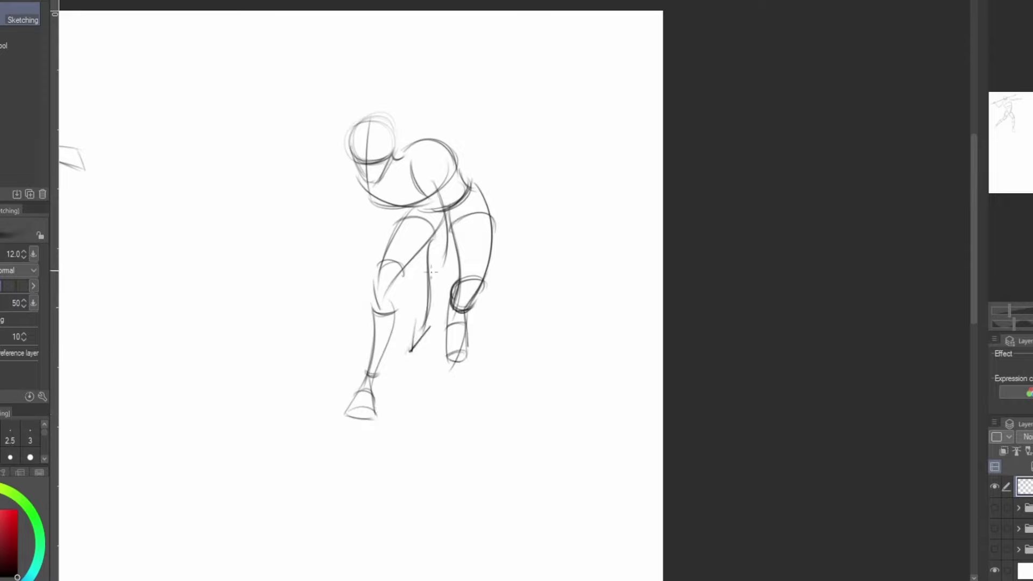
left_click_drag(428, 197, 434, 249)
mouse_move(446, 248)
left_mouse_down()
mouse_move(435, 322)
mouse_move(410, 360)
left_mouse_up()
key("ctrl+z")
Sketch the far arm beside the face with its simple hand and cross-contour bands.
left_click_drag(350, 162, 340, 201)
mouse_move(345, 179)
left_mouse_down()
mouse_move(330, 212)
mouse_move(343, 209)
left_mouse_up()
left_click_drag(330, 219, 359, 187)
left_click_drag(333, 200, 349, 203)
Add cross-contour bands along the hanging arm, and reinforce the sides of the third figure's head and jaw.
left_click_drag(413, 194, 443, 177)
left_click_drag(424, 234, 449, 235)
left_click_drag(427, 271, 447, 269)
left_click_drag(446, 247, 430, 321)
mouse_move(442, 201)
left_mouse_down()
mouse_move(438, 157)
mouse_move(440, 197)
left_mouse_up()
key("ctrl+z")
key("ctrl+z")
left_click_drag(433, 150, 442, 202)
key("ctrl+z")
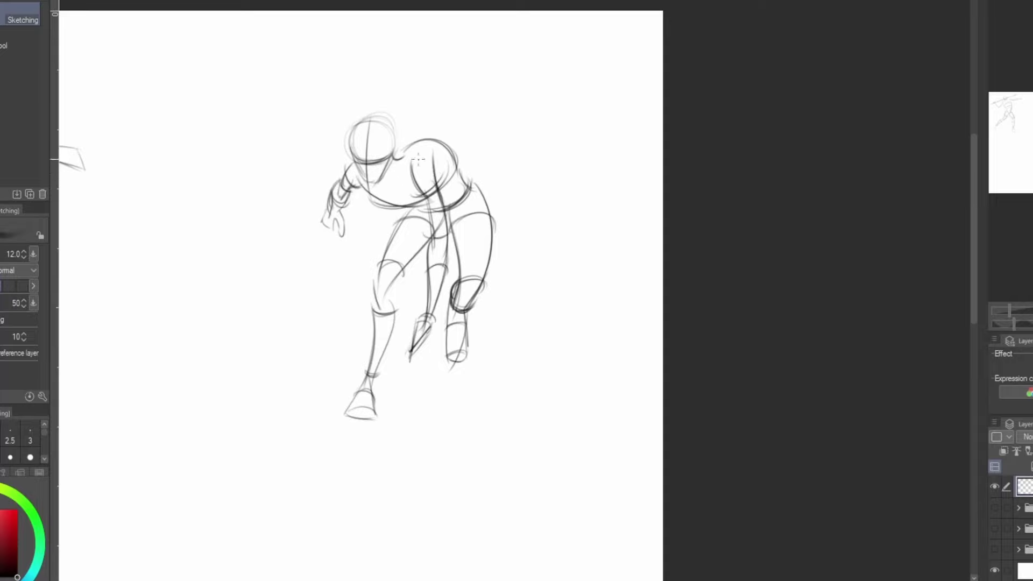
left_click_drag(353, 145, 379, 181)
left_click_drag(393, 129, 379, 176)
In the empty space below, start a fourth figure with a round head, jaw, neck and curved back line.
scroll(265, 323, "down", 4)
scroll(226, 323, "up", 4)
mouse_move(310, 116)
left_mouse_down()
mouse_move(326, 112)
mouse_move(323, 162)
left_mouse_up()
left_click_drag(288, 196, 320, 313)
left_click_drag(310, 272, 318, 313)
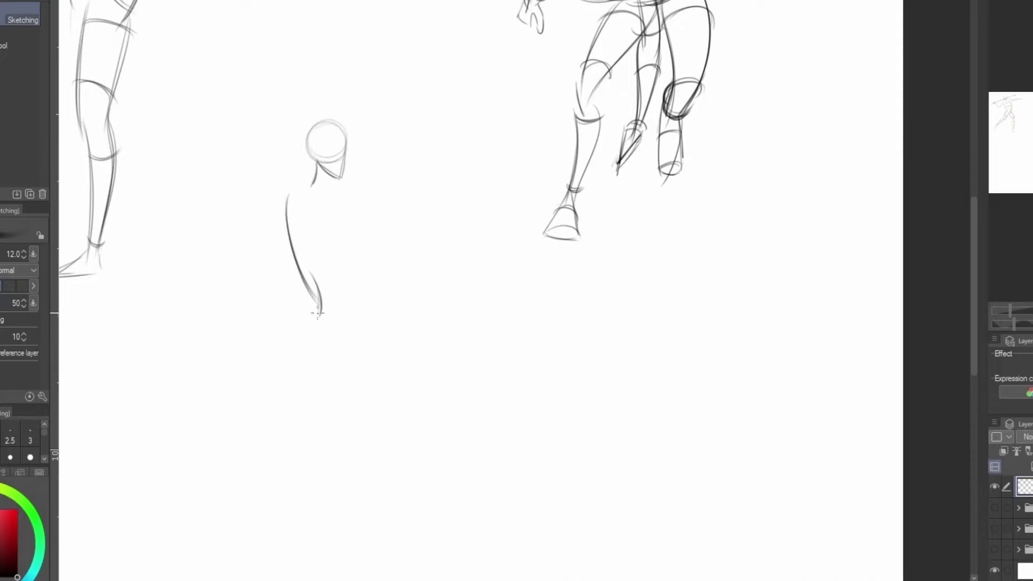
Draw the fourth figure's front torso line, buttock and bent standing leg with its foot.
mouse_move(355, 189)
left_mouse_down()
mouse_move(392, 420)
mouse_move(310, 510)
left_mouse_up()
mouse_move(362, 423)
left_mouse_down()
mouse_move(296, 529)
mouse_move(327, 550)
left_mouse_up()
left_click_drag(326, 549, 310, 521)
left_click_drag(394, 424, 315, 517)
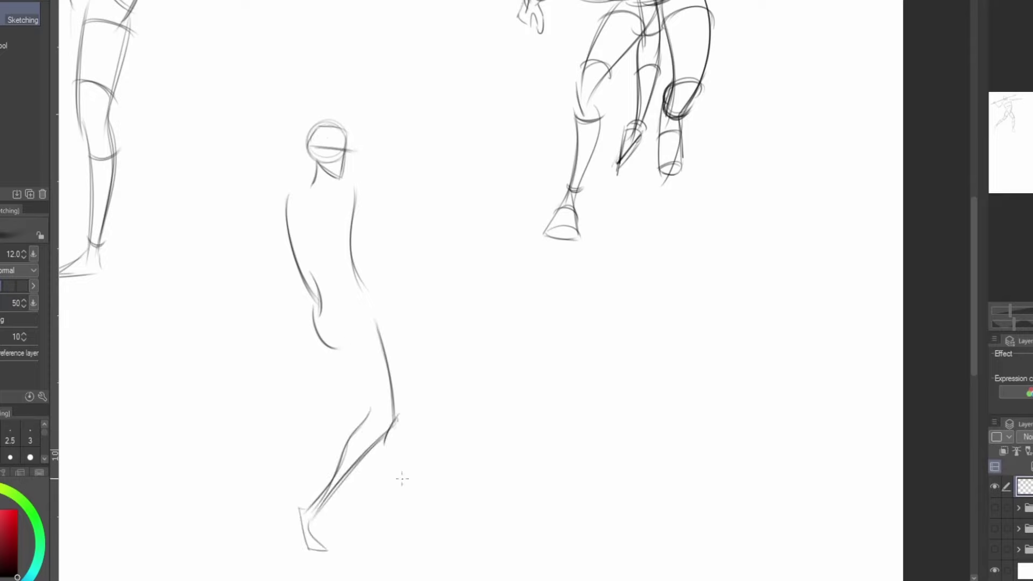
left_click_drag(337, 333, 371, 410)
key("ctrl+z")
left_click_drag(341, 357, 379, 425)
Add cross-contour bands across the fourth figure's chest, waist, hip and standing leg.
left_click_drag(291, 214, 357, 234)
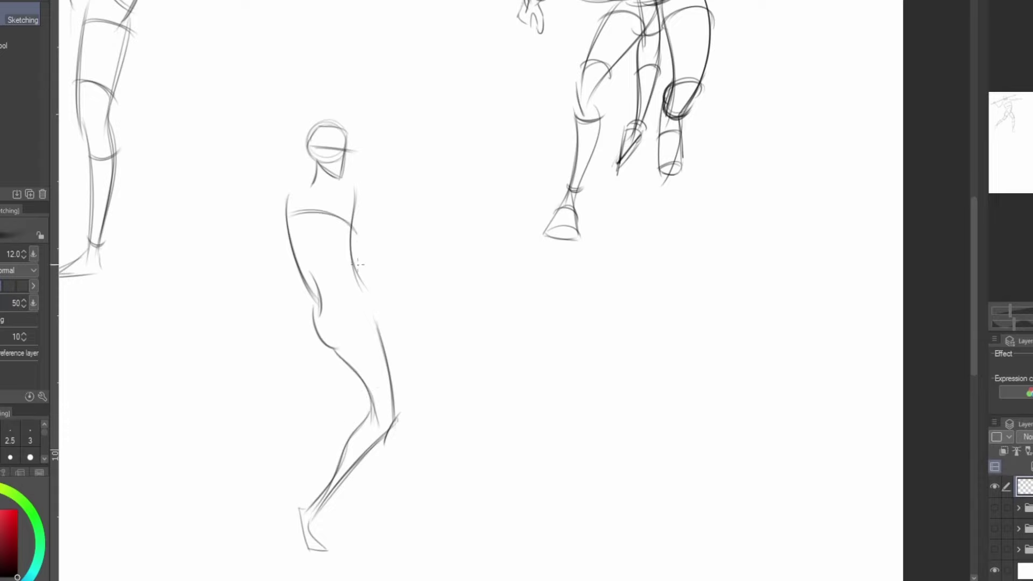
left_click_drag(300, 265, 355, 255)
mouse_move(325, 339)
left_mouse_down()
mouse_move(366, 290)
mouse_move(346, 366)
left_mouse_up()
key("ctrl+z")
left_click_drag(400, 401, 364, 403)
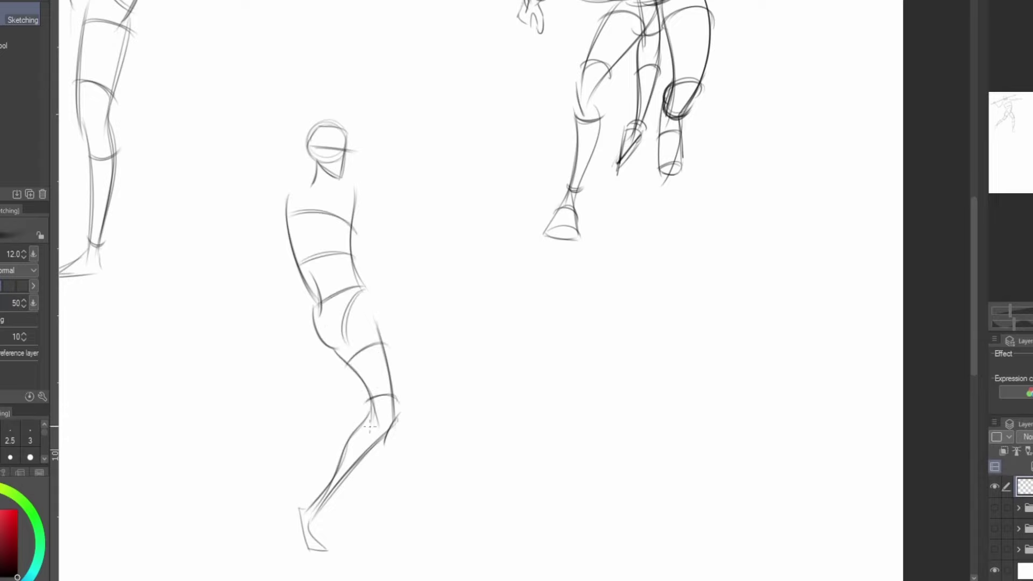
Draw the fourth figure's raised leg, with the knee lifted forward and the lower leg folding back toward the standing knee.
mouse_move(359, 291)
left_mouse_down()
mouse_move(460, 263)
mouse_move(407, 375)
left_mouse_up()
left_click_drag(476, 287, 397, 429)
left_click_drag(406, 374, 396, 423)
Select the raised leg with the Lasso and shift it slightly closer to the torso.
key("m")
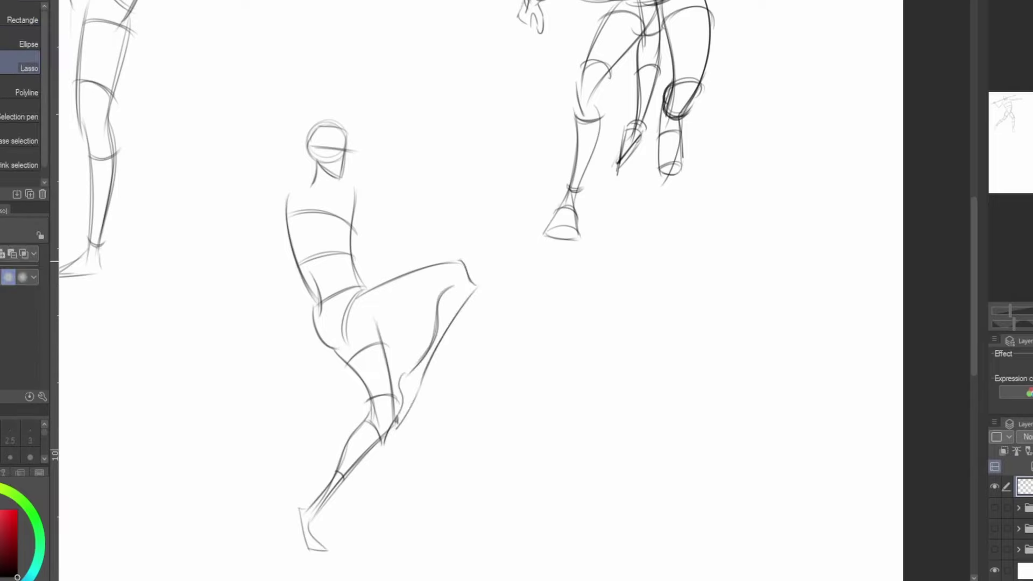
left_click_drag(360, 290, 377, 274)
key("ctrl+t")
left_click_drag(425, 328, 410, 330)
key("Return")
key("ctrl+d")
key("p")
Draw the raised leg's foot and thigh underside, and wrap cross-contour lines around its thigh and knee.
left_click_drag(394, 417, 383, 436)
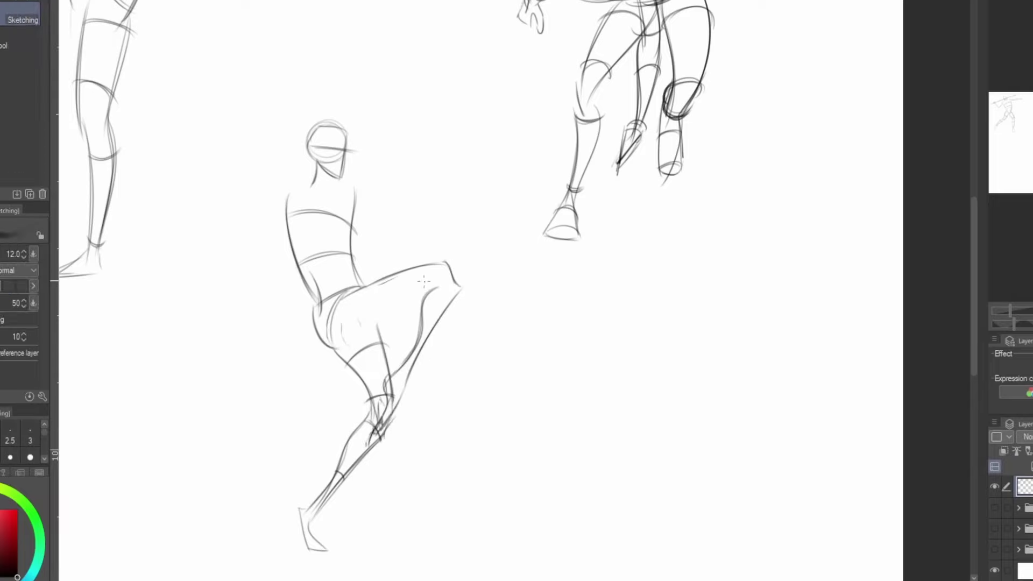
left_click_drag(441, 285, 350, 343)
left_click_drag(358, 279, 370, 334)
left_click_drag(419, 262, 413, 301)
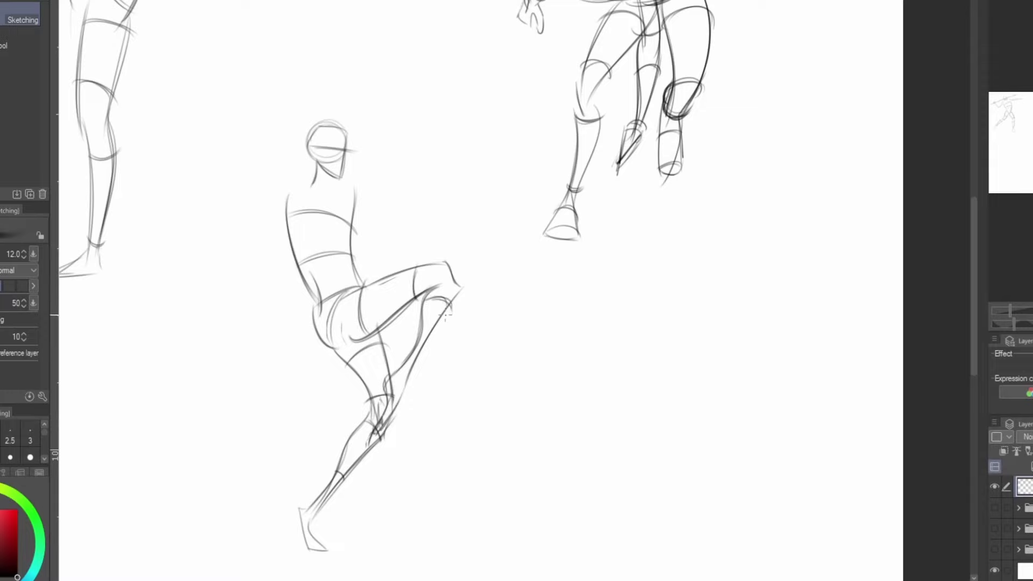
Sketch the fourth figure's forward arm extended with an upright hand, and the rear arm bent up above the head.
mouse_move(363, 200)
left_mouse_down()
mouse_move(412, 203)
mouse_move(472, 157)
mouse_move(418, 202)
mouse_move(387, 212)
left_mouse_up()
left_click_drag(307, 187, 254, 127)
mouse_move(267, 132)
left_mouse_down()
mouse_move(279, 83)
mouse_move(256, 129)
left_mouse_up()
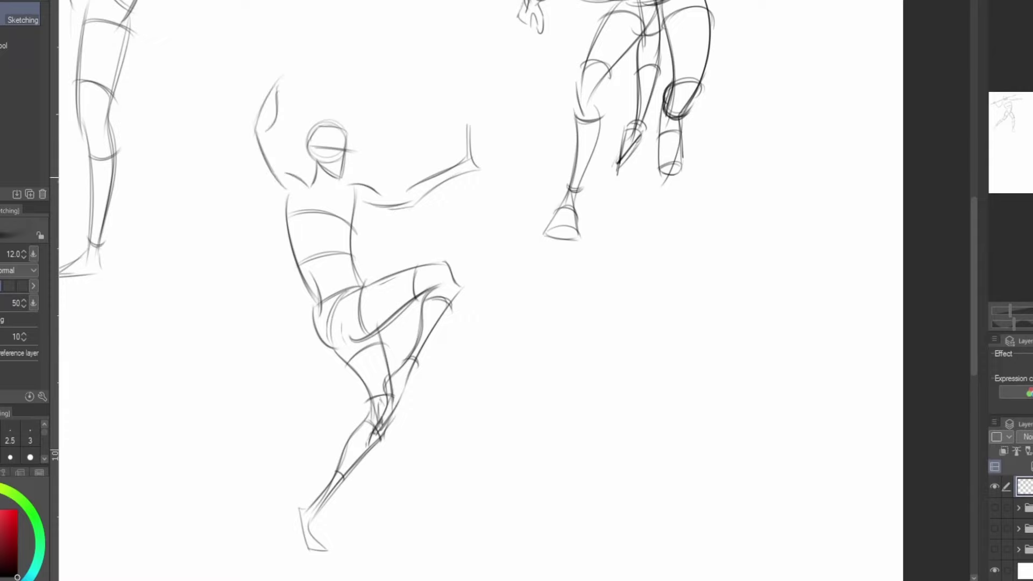
left_click_drag(269, 166, 286, 218)
key("ctrl+z")
left_click_drag(268, 139, 289, 182)
left_click_drag(296, 96, 290, 104)
left_click_drag(276, 82, 251, 137)
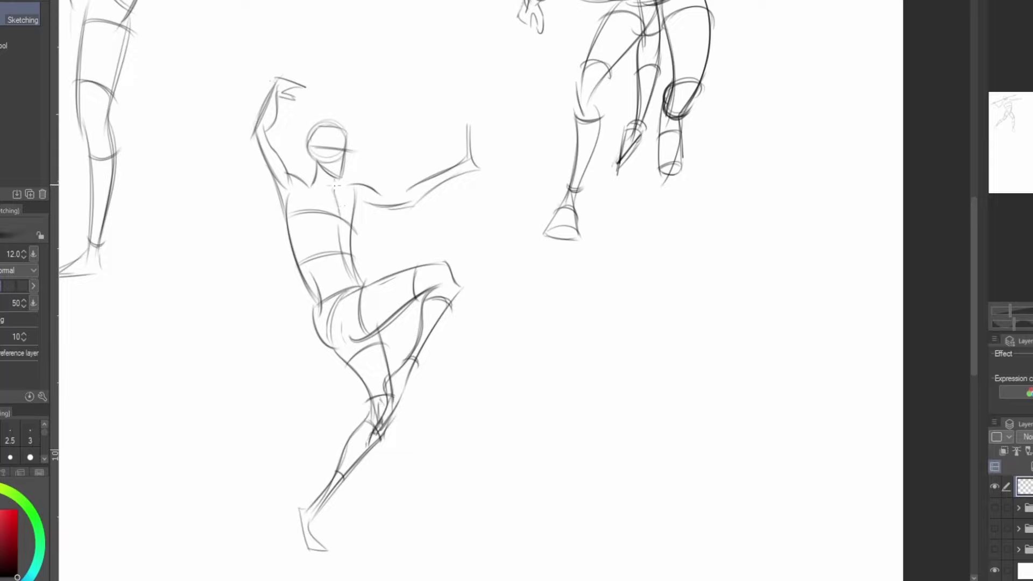
In the empty area below the javelin thrower, sketch a fifth figure's head with facial guidelines, tapered jaw and neck.
scroll(336, 186, "down", 2)
left_click_drag(336, 186, 702, 180)
scroll(387, 291, "up", 1)
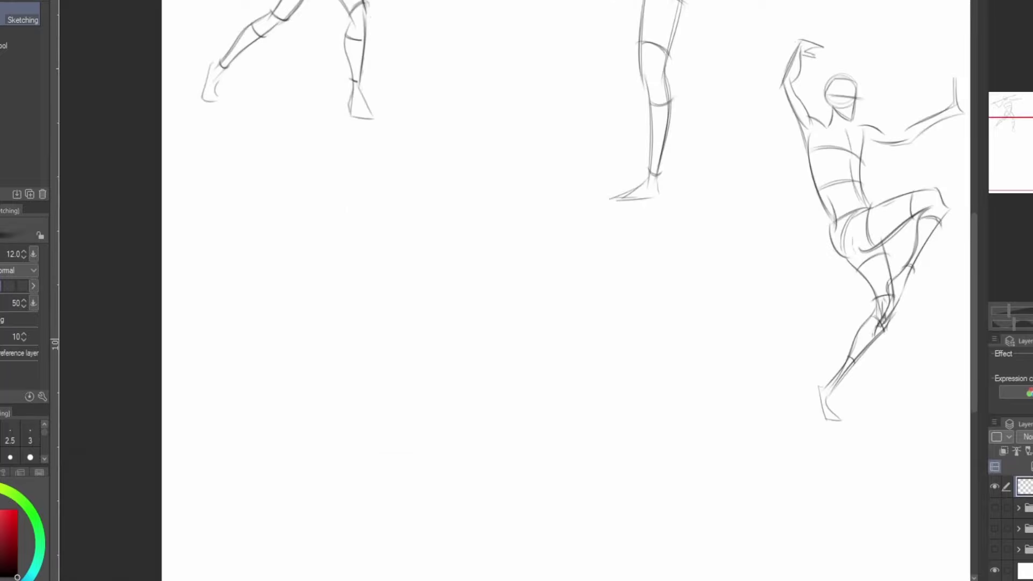
scroll(347, 210, "up", 1)
mouse_move(347, 210)
left_mouse_down()
mouse_move(307, 148)
mouse_move(318, 171)
left_mouse_up()
left_click_drag(346, 162, 327, 192)
left_click_drag(326, 192, 338, 192)
left_click_drag(337, 137, 328, 204)
mouse_move(311, 160)
left_mouse_down()
mouse_move(345, 164)
mouse_move(313, 213)
left_mouse_up()
Draw the fifth figure's curved torso sides and the outer contour of one hip and thigh.
left_click_drag(355, 221, 344, 315)
mouse_move(293, 217)
left_mouse_down()
mouse_move(291, 320)
mouse_move(283, 279)
left_mouse_up()
left_click_drag(282, 269, 316, 350)
left_click_drag(344, 294, 387, 448)
mouse_move(316, 333)
left_mouse_down()
mouse_move(331, 416)
mouse_move(313, 543)
left_mouse_up()
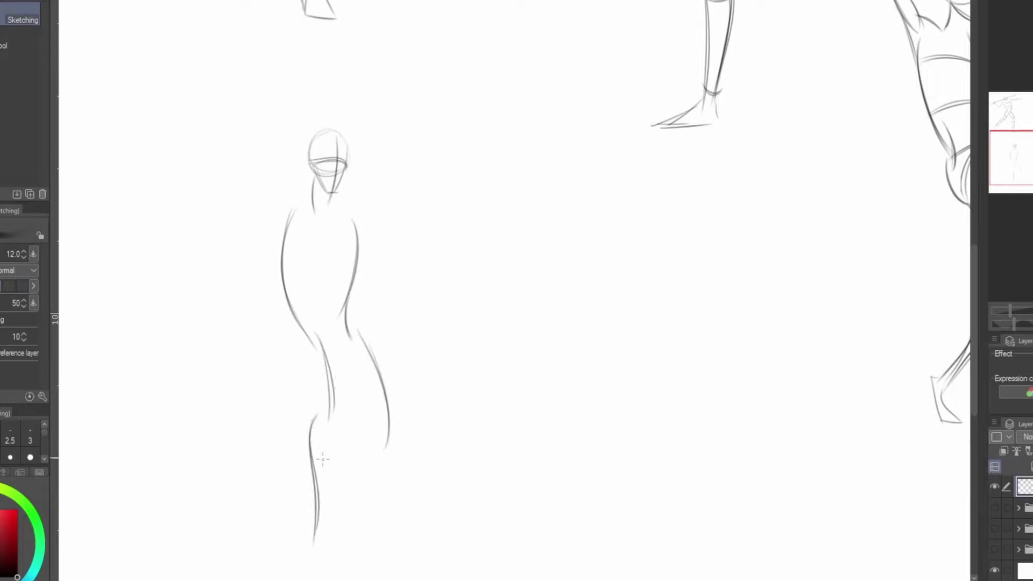
key("ctrl+z")
key("ctrl+z")
left_click_drag(307, 364, 317, 549)
key("ctrl+z")
key("ctrl+z")
key("ctrl+z")
left_click_drag(299, 333, 304, 376)
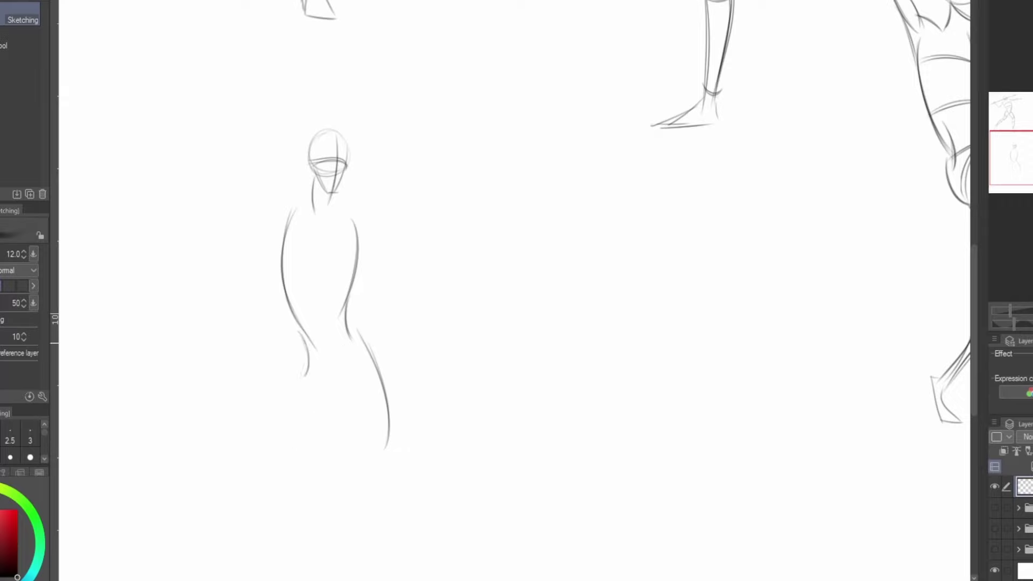
key("ctrl+z")
Draw the fifth figure's crossed leg, with a bent knee, calf sweeping inward, small foot and inner thigh line.
left_click_drag(365, 423, 308, 506)
left_click_drag(338, 455, 313, 498)
mouse_move(294, 518)
left_mouse_down()
mouse_move(314, 556)
mouse_move(302, 559)
left_mouse_up()
key("ctrl+z")
left_click_drag(305, 558, 321, 557)
left_click_drag(323, 553, 316, 518)
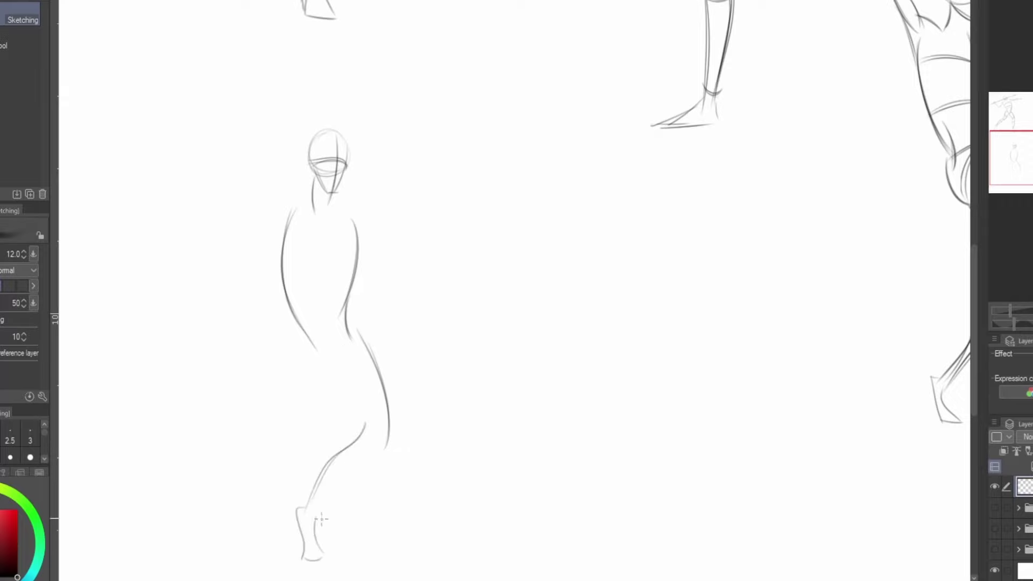
left_click_drag(383, 448, 305, 524)
left_click_drag(325, 356, 367, 431)
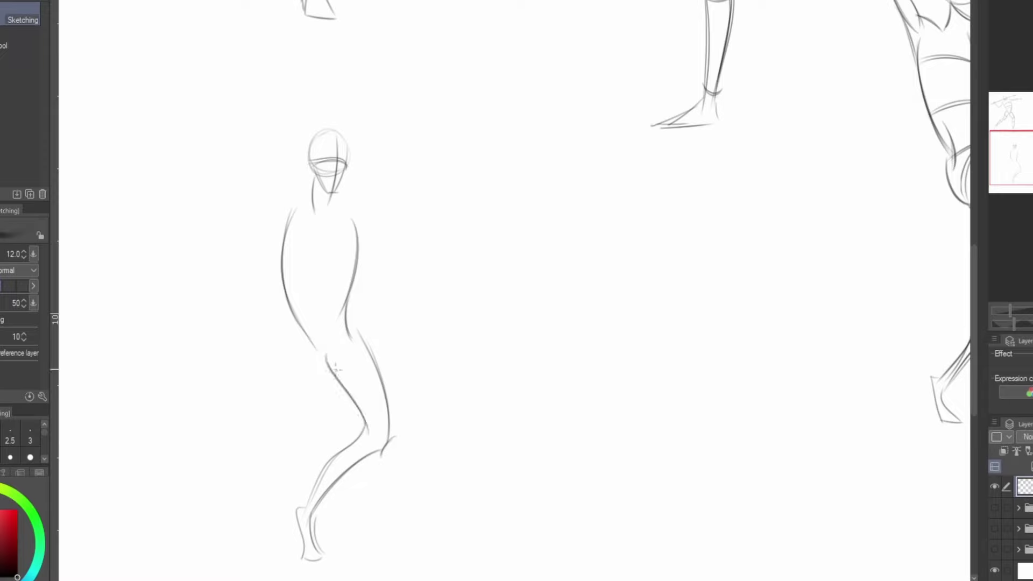
left_click_drag(289, 319, 341, 566)
left_click_drag(341, 565, 311, 565)
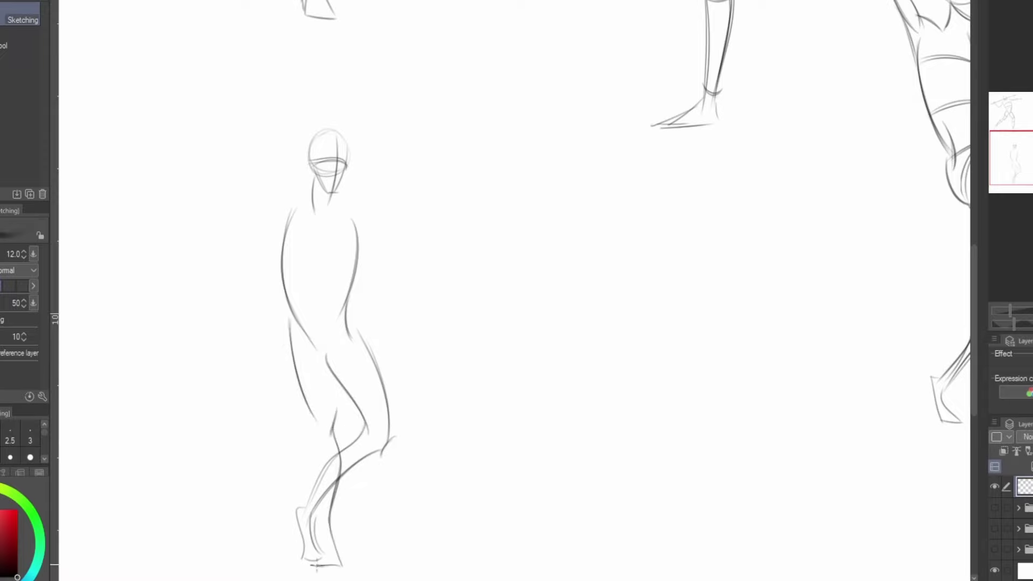
left_click_drag(322, 430, 325, 513)
key("ctrl+z")
mouse_move(317, 412)
left_mouse_down()
mouse_move(326, 516)
mouse_move(330, 434)
mouse_move(338, 534)
mouse_move(319, 541)
left_mouse_up()
key("ctrl+z")
key("ctrl+z")
key("ctrl+z")
key("ctrl+z")
key("ctrl+z")
Draw the fifth figure's straight supporting leg behind the crossed one, with its inner thigh, calf and foot.
mouse_move(317, 433)
left_mouse_down()
mouse_move(289, 320)
mouse_move(333, 417)
left_mouse_up()
left_click_drag(319, 345, 336, 420)
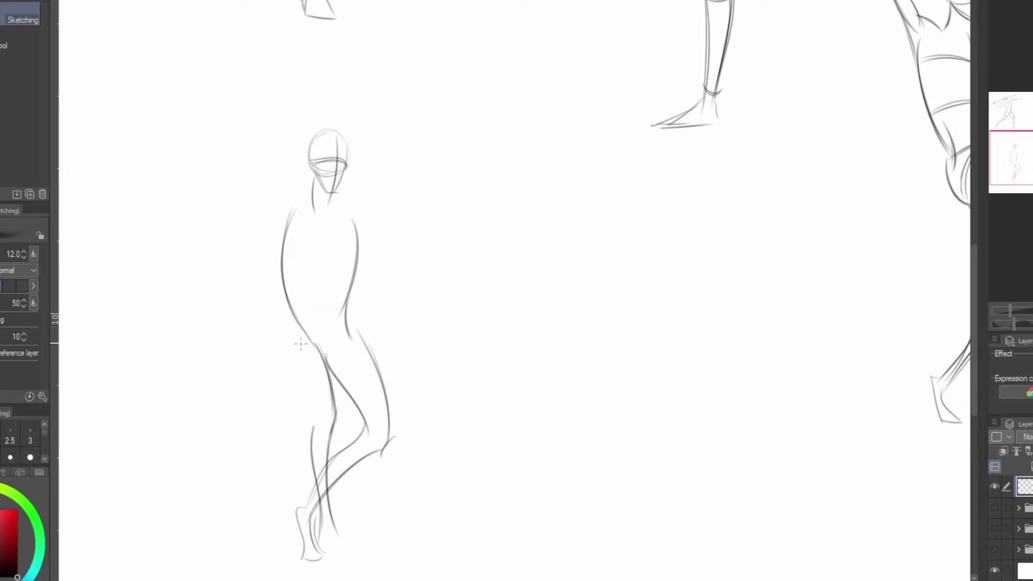
left_click_drag(319, 566, 329, 506)
left_click_drag(327, 516, 330, 477)
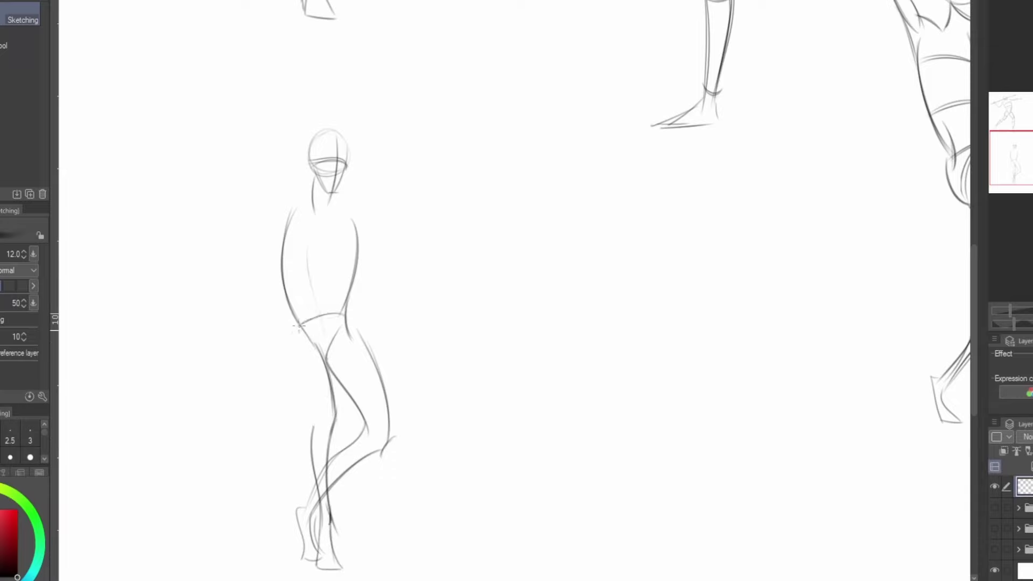
Add cross-contour bands across the fifth figure's chest, waist and hips.
left_click_drag(343, 313, 294, 331)
left_click_drag(352, 283, 286, 300)
left_click_drag(354, 266, 279, 240)
mouse_move(356, 257)
left_mouse_down()
mouse_move(277, 245)
mouse_move(316, 296)
left_mouse_up()
key("ctrl+z")
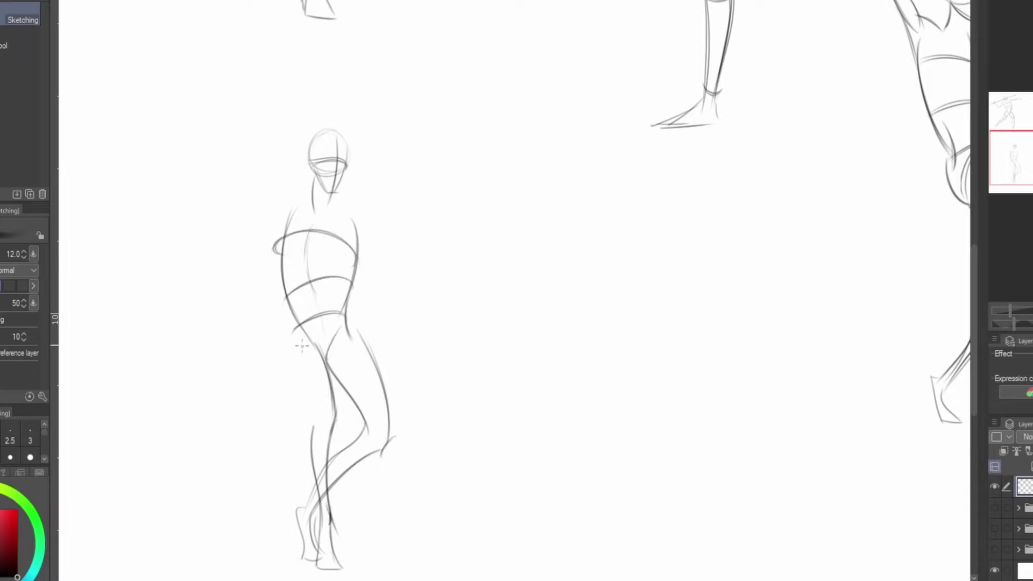
Draw the supporting leg's outer thigh curving from hip to knee, and refine the inner knee contour.
left_click_drag(295, 338, 318, 432)
left_click_drag(296, 339, 316, 430)
key("ctrl+z")
key("ctrl+z")
left_click_drag(285, 316, 314, 425)
left_click_drag(281, 328, 317, 445)
left_click_drag(337, 409, 326, 453)
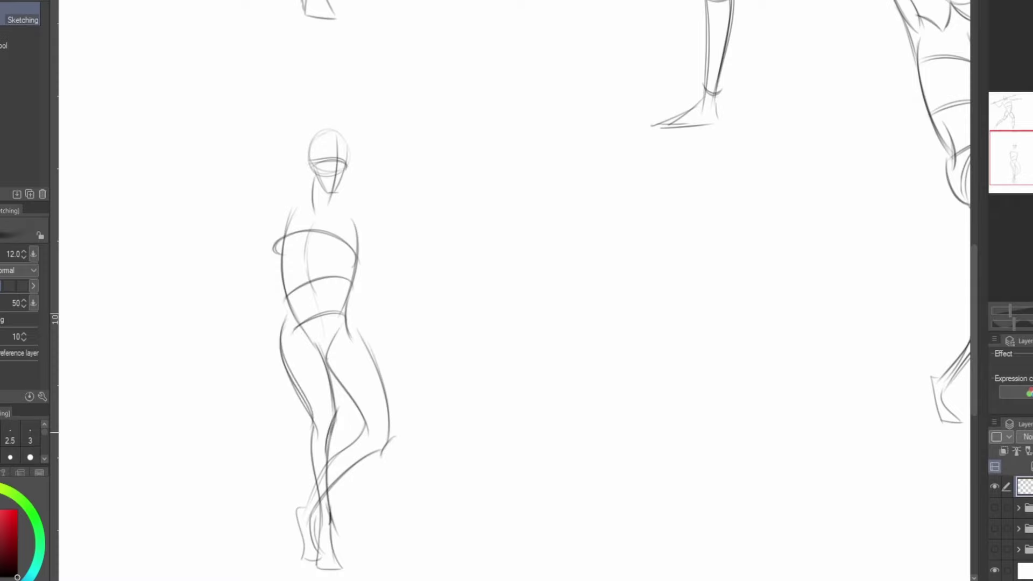
Narrow the crossed leg by erasing its overlapping lines and redrawing the knee and calf contours.
left_click_drag(430, 410, 436, 378)
key("e")
mouse_move(375, 390)
left_mouse_down()
mouse_move(350, 337)
mouse_move(360, 375)
left_mouse_up()
key("p")
mouse_move(369, 408)
left_mouse_down()
mouse_move(359, 320)
mouse_move(372, 413)
mouse_move(333, 456)
left_mouse_up()
left_click_drag(351, 399, 334, 437)
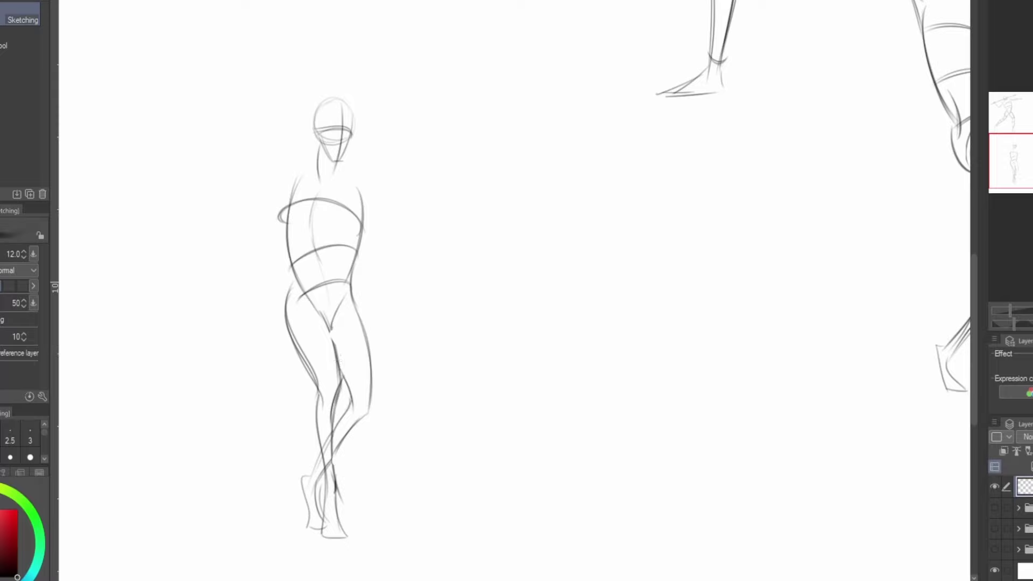
Select the fifth figure's legs with the Lasso, enlarge them slightly, and erase the overlapping lines where the lower legs cross.
key("m")
mouse_move(339, 277)
left_mouse_down()
mouse_move(398, 295)
mouse_move(350, 280)
left_mouse_up()
key("ctrl+t")
left_click_drag(422, 560, 429, 570)
key("Return")
key("ctrl+d")
key("p")
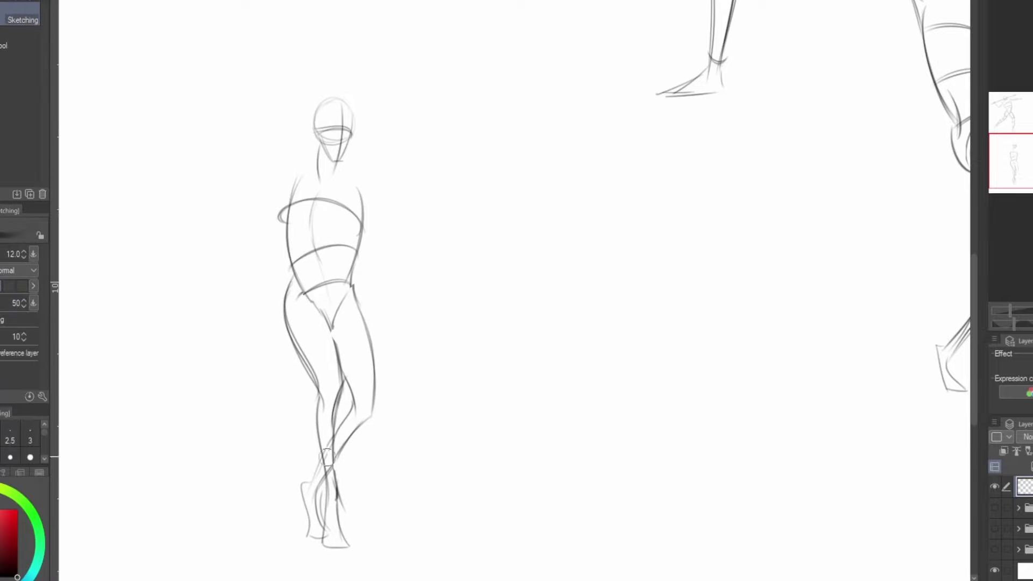
left_click_drag(327, 457, 333, 452)
key("c")
Sketch one arm bent with the hand at the hip, and the other raised in an arch over the head.
left_click_drag(353, 176, 379, 196)
mouse_move(367, 195)
left_mouse_down()
mouse_move(414, 226)
mouse_move(403, 290)
left_mouse_up()
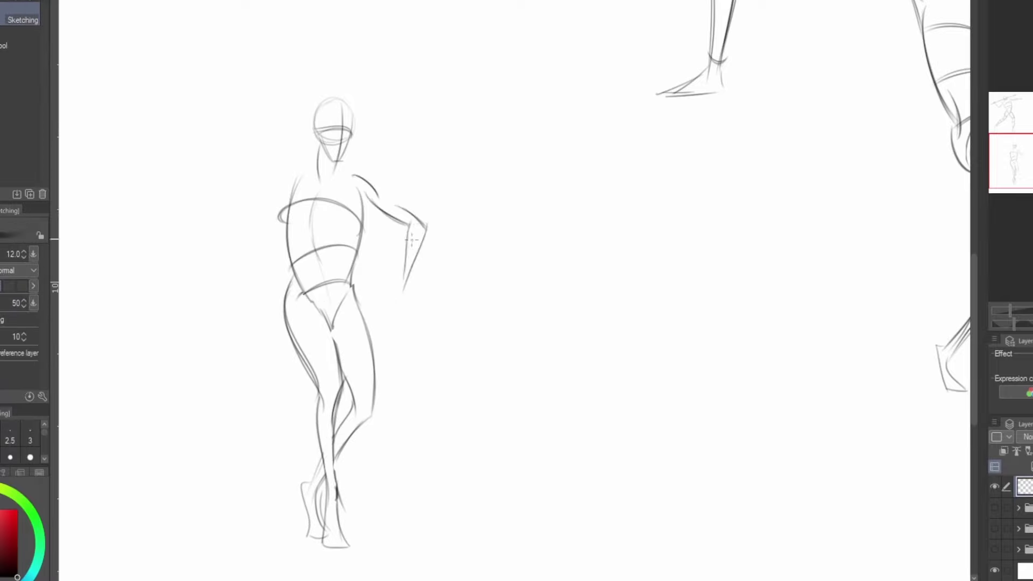
mouse_move(413, 218)
left_mouse_down()
mouse_move(389, 295)
mouse_move(399, 295)
left_mouse_up()
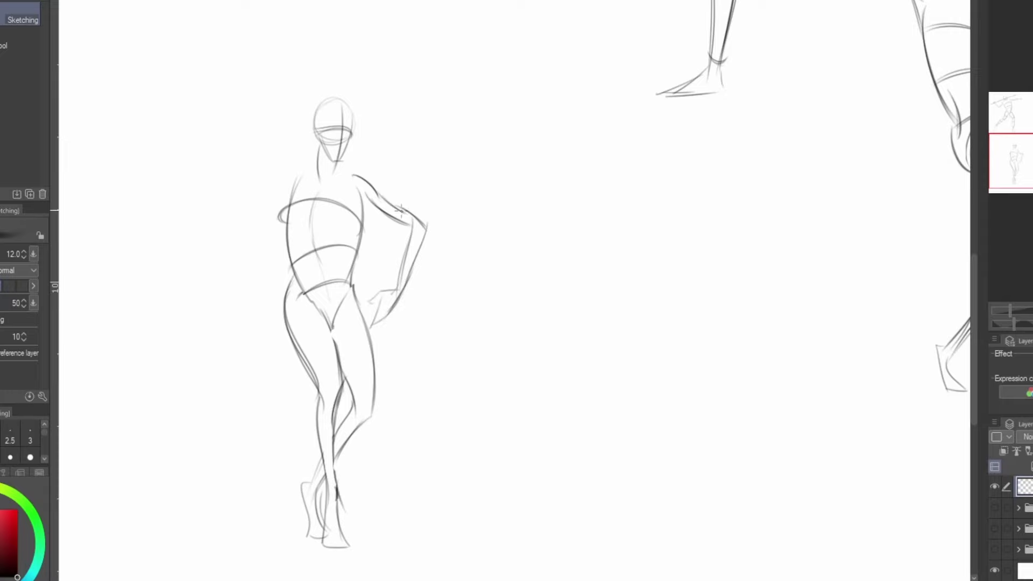
mouse_move(295, 159)
left_mouse_down()
mouse_move(269, 129)
mouse_move(312, 64)
left_mouse_up()
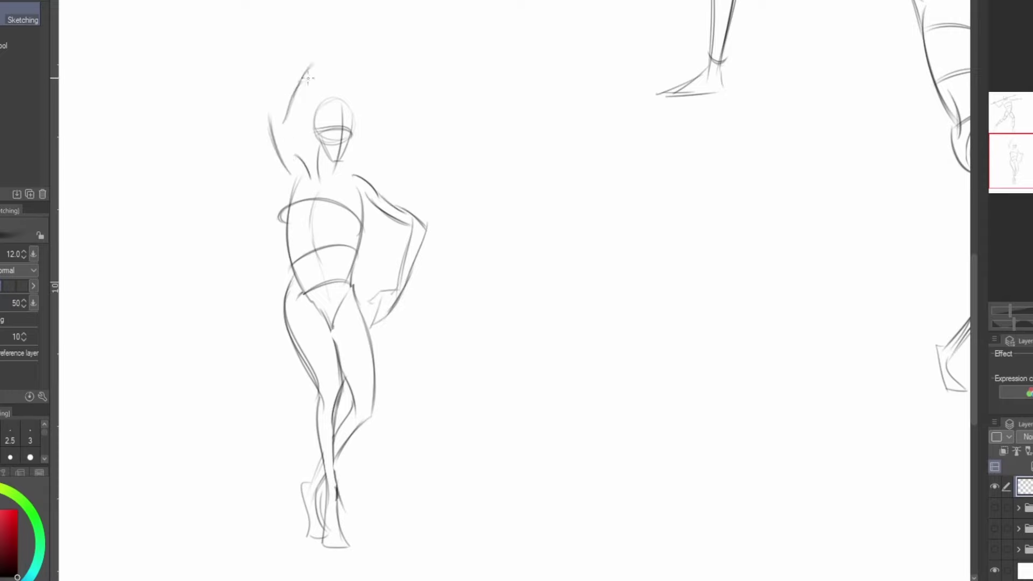
left_click_drag(261, 162, 321, 60)
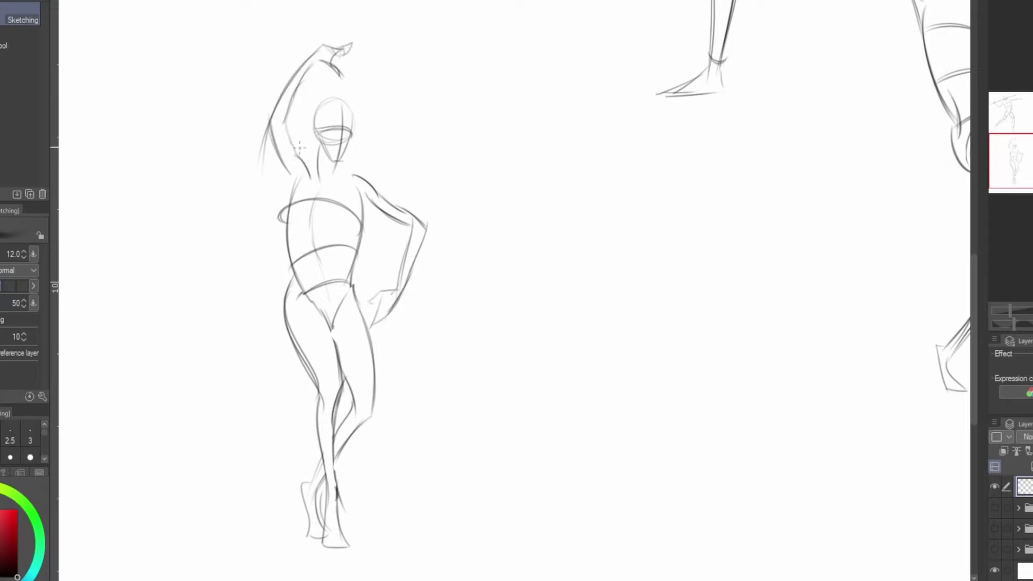
left_click_drag(284, 119, 299, 161)
Add cross-contour bands around the fifth figure's thighs, knees, ankles and arms.
mouse_move(289, 296)
left_mouse_down()
mouse_move(325, 328)
mouse_move(343, 371)
left_mouse_up()
key("ctrl+z")
left_click_drag(315, 408, 338, 411)
left_click_drag(325, 476, 338, 479)
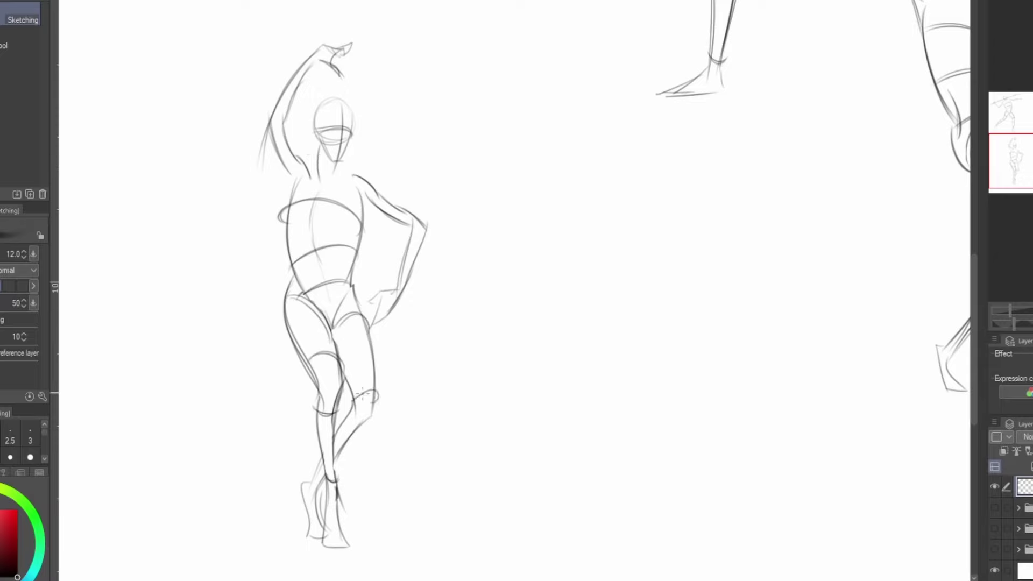
left_click_drag(362, 395, 319, 476)
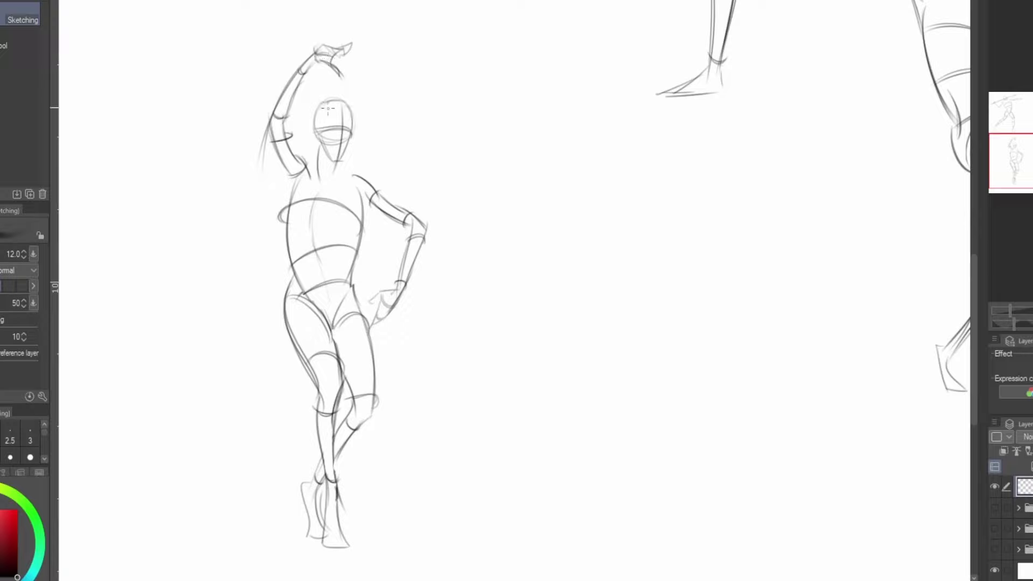
Sketch the sixth figure's head, arched back, rounded hip and belly line, leaning forward in the open area beside the fifth figure.
scroll(327, 108, "down", 5)
scroll(430, 108, "up", 4)
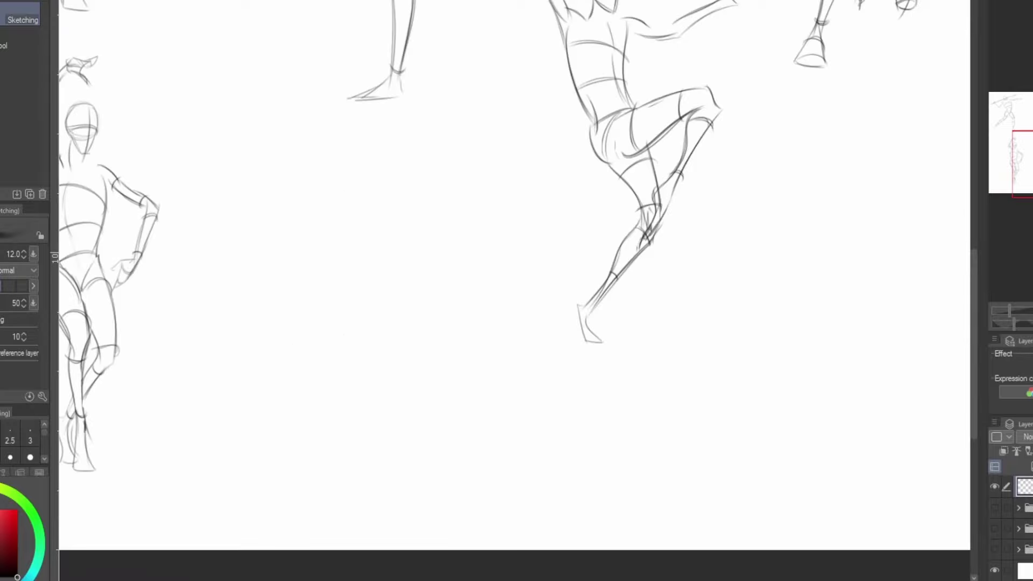
mouse_move(462, 173)
left_mouse_down()
mouse_move(436, 161)
mouse_move(452, 162)
mouse_move(420, 165)
left_mouse_up()
scroll(436, 161, "up", 1)
left_click_drag(424, 173, 429, 191)
mouse_move(430, 191)
left_mouse_down()
mouse_move(446, 172)
mouse_move(401, 174)
left_mouse_up()
left_click_drag(407, 171, 335, 212)
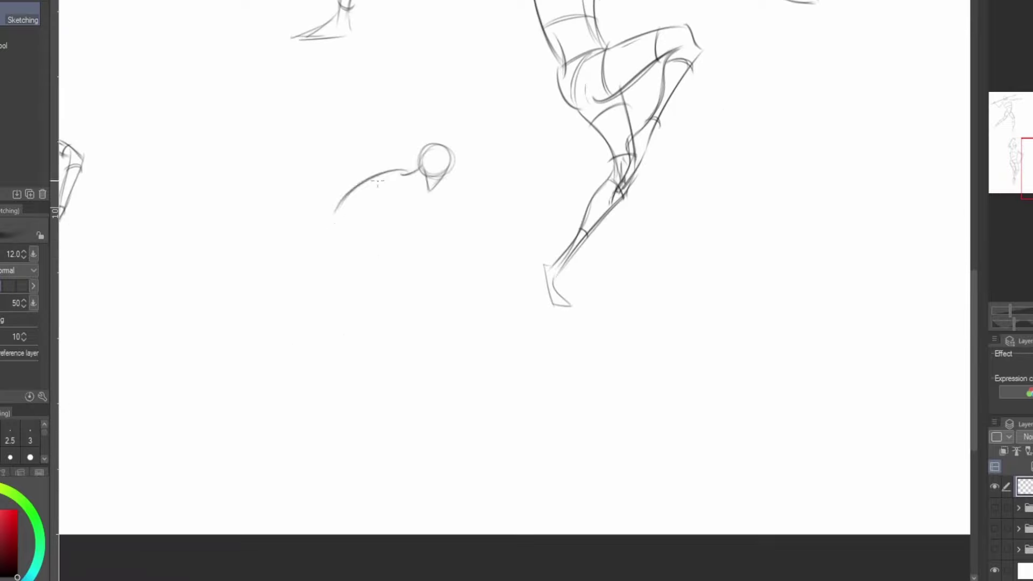
scroll(378, 183, "up", 1)
mouse_move(378, 184)
left_mouse_down()
mouse_move(378, 150)
mouse_move(305, 204)
left_mouse_up()
left_click_drag(308, 197, 296, 244)
left_click_drag(443, 169, 353, 211)
Sketch the sixth figure's front leg bent at the knee, from the thigh down to a flat foot.
mouse_move(349, 214)
left_mouse_down()
mouse_move(431, 176)
mouse_move(433, 275)
mouse_move(379, 382)
left_mouse_up()
left_click_drag(401, 283, 381, 385)
mouse_move(434, 273)
left_mouse_down()
mouse_move(437, 300)
mouse_move(392, 399)
left_mouse_up()
left_click_drag(365, 416, 429, 420)
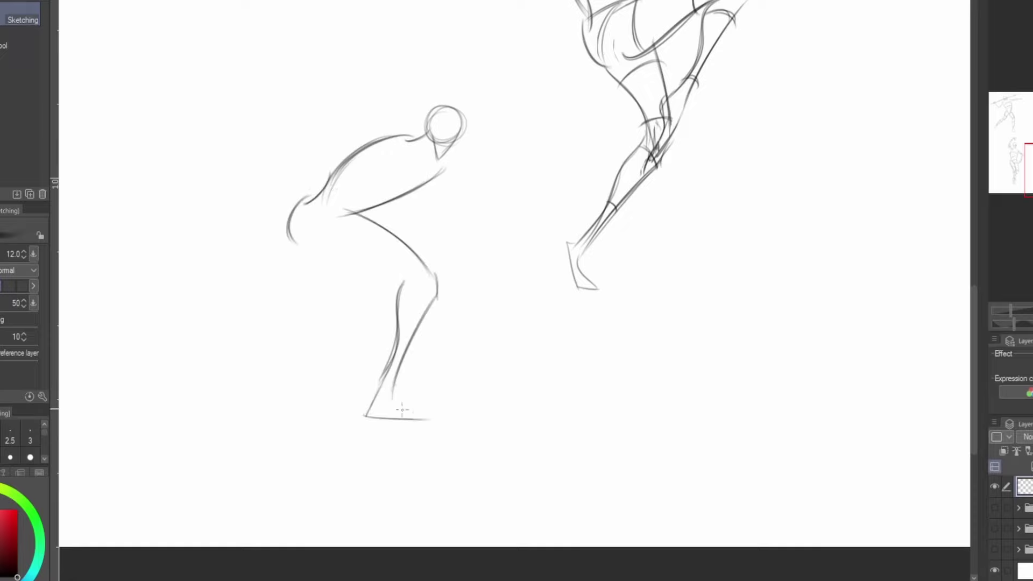
left_click_drag(394, 383, 428, 419)
left_click_drag(300, 225, 406, 283)
Add cross-contour lines across the sixth figure's chest, waist and hips, and around the front thigh, knee and ankle.
left_click_drag(398, 131, 423, 194)
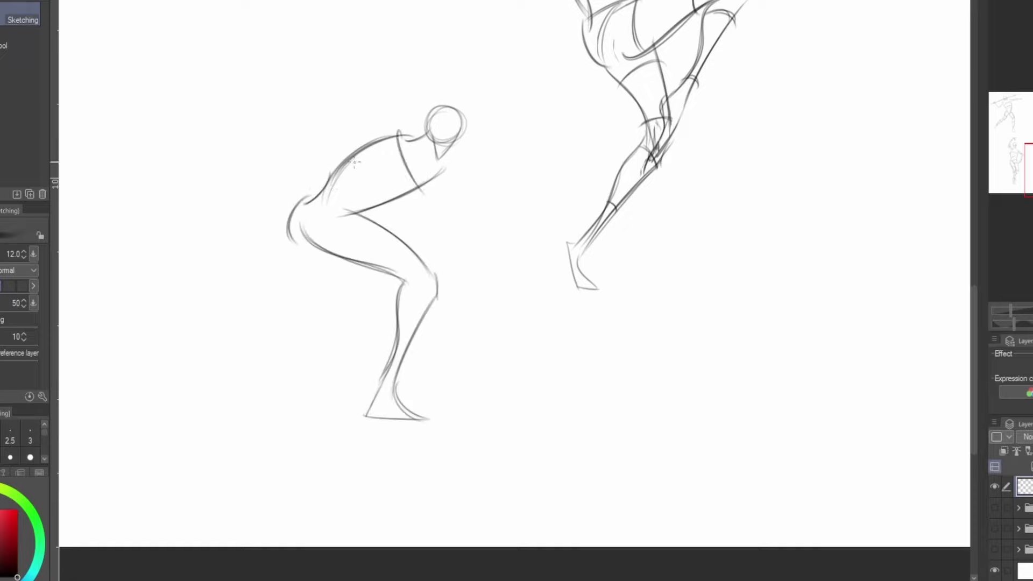
left_click_drag(348, 156, 385, 201)
left_click_drag(314, 192, 356, 212)
mouse_move(308, 197)
left_mouse_down()
mouse_move(360, 217)
mouse_move(385, 144)
left_mouse_up()
left_click_drag(291, 217, 360, 221)
left_click_drag(366, 221, 344, 258)
mouse_move(418, 259)
left_mouse_down()
mouse_move(398, 281)
mouse_move(420, 316)
left_mouse_up()
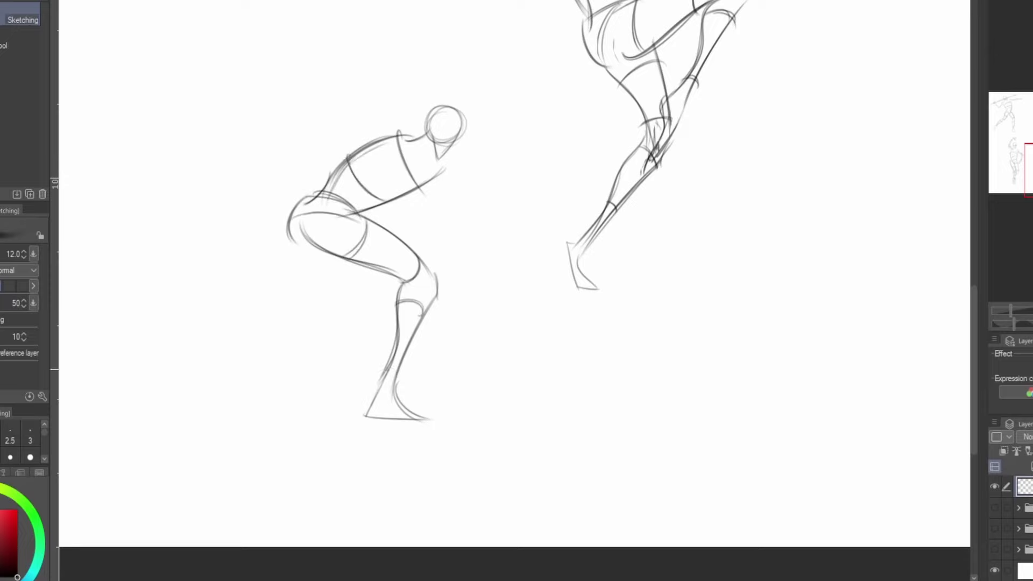
left_click_drag(436, 282, 404, 359)
Sketch the sixth figure's trailing leg bent backward with the foot on its toes, and band the thigh, knee and ankle.
left_click_drag(320, 256, 311, 327)
mouse_move(290, 305)
left_mouse_down()
mouse_move(229, 355)
mouse_move(254, 391)
left_mouse_up()
mouse_move(244, 355)
left_mouse_down()
mouse_move(251, 391)
mouse_move(310, 323)
left_mouse_up()
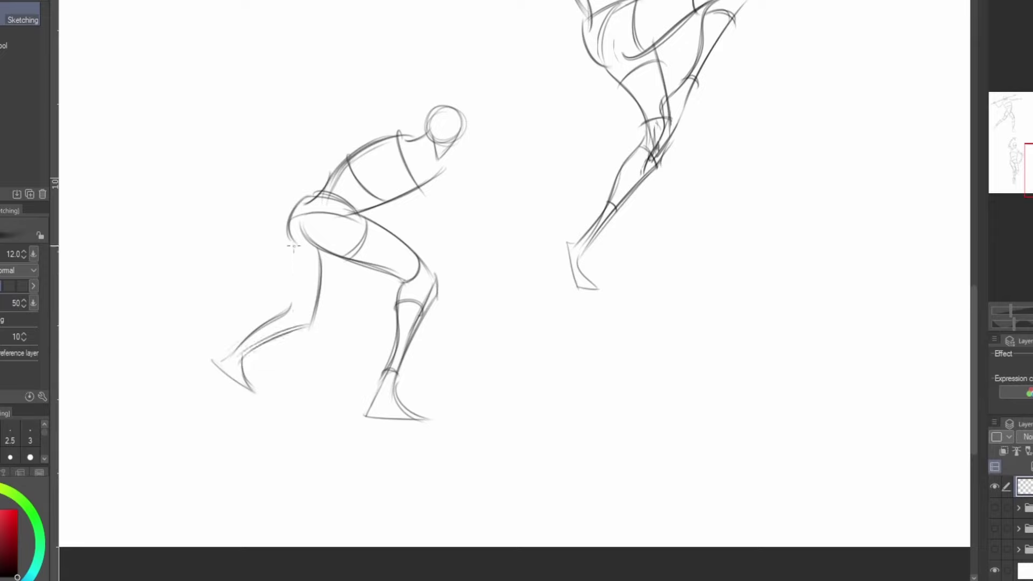
mouse_move(292, 244)
left_mouse_down()
mouse_move(297, 321)
mouse_move(318, 253)
left_mouse_up()
mouse_move(293, 304)
left_mouse_down()
mouse_move(317, 299)
mouse_move(286, 333)
left_mouse_up()
left_click_drag(218, 360, 256, 389)
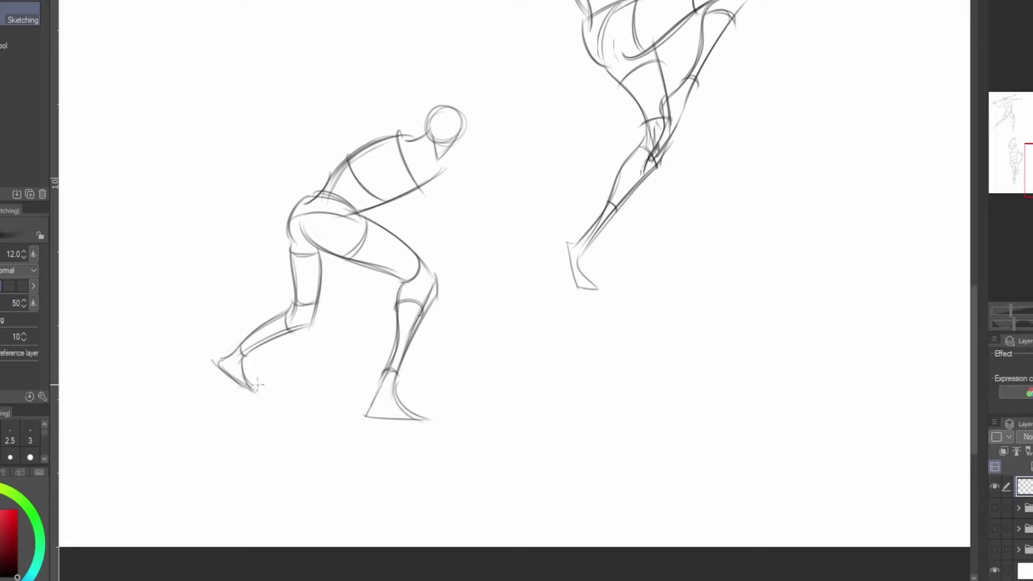
Sketch the sixth figure's near shoulder and arm reaching down across the front thigh.
mouse_move(442, 159)
left_mouse_down()
mouse_move(410, 223)
mouse_move(353, 290)
left_mouse_up()
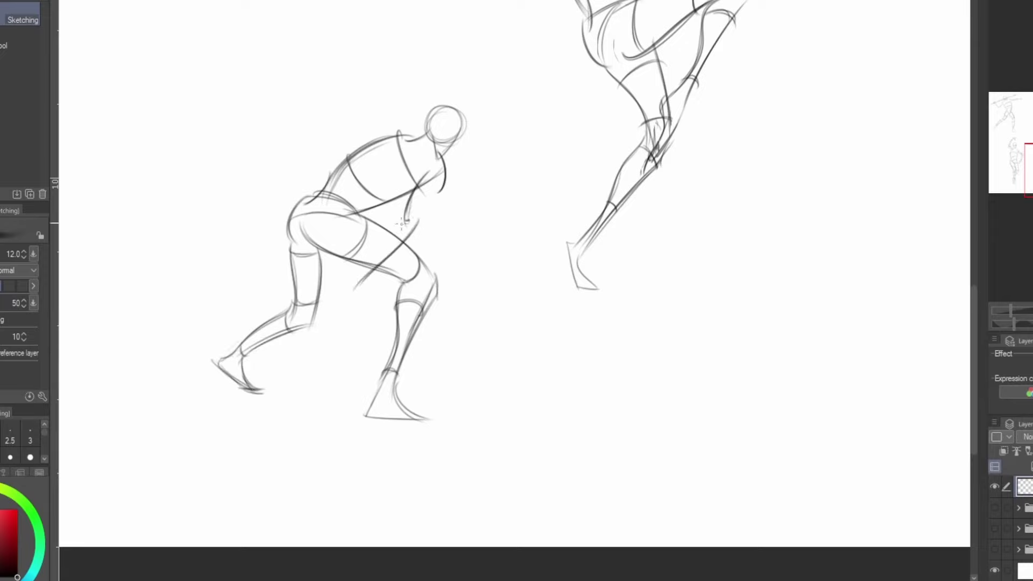
left_click_drag(408, 217, 341, 296)
left_click_drag(440, 192, 407, 224)
Sketch the sixth figure's far arm swung up behind the back with a bent elbow, and add contour bands along it.
mouse_move(394, 115)
left_mouse_down()
mouse_move(418, 133)
mouse_move(348, 96)
left_mouse_up()
left_click_drag(354, 88, 308, 133)
mouse_move(311, 131)
left_mouse_down()
mouse_move(289, 142)
mouse_move(314, 137)
left_mouse_up()
left_click_drag(356, 107, 317, 132)
left_click_drag(360, 91, 399, 132)
left_click_drag(344, 94, 355, 109)
mouse_move(372, 94)
left_mouse_down()
mouse_move(364, 112)
mouse_move(322, 133)
left_mouse_up()
left_click_drag(352, 90, 401, 119)
Add cross-contour bands to the sixth figure's lowered arm and firm up its elbow, forearm and wrist.
left_click_drag(417, 185, 437, 194)
mouse_move(407, 213)
left_mouse_down()
mouse_move(419, 222)
mouse_move(409, 240)
left_mouse_up()
left_click_drag(363, 273, 369, 284)
left_click_drag(401, 239, 368, 274)
left_click_drag(405, 219, 366, 278)
left_click_drag(434, 196, 417, 219)
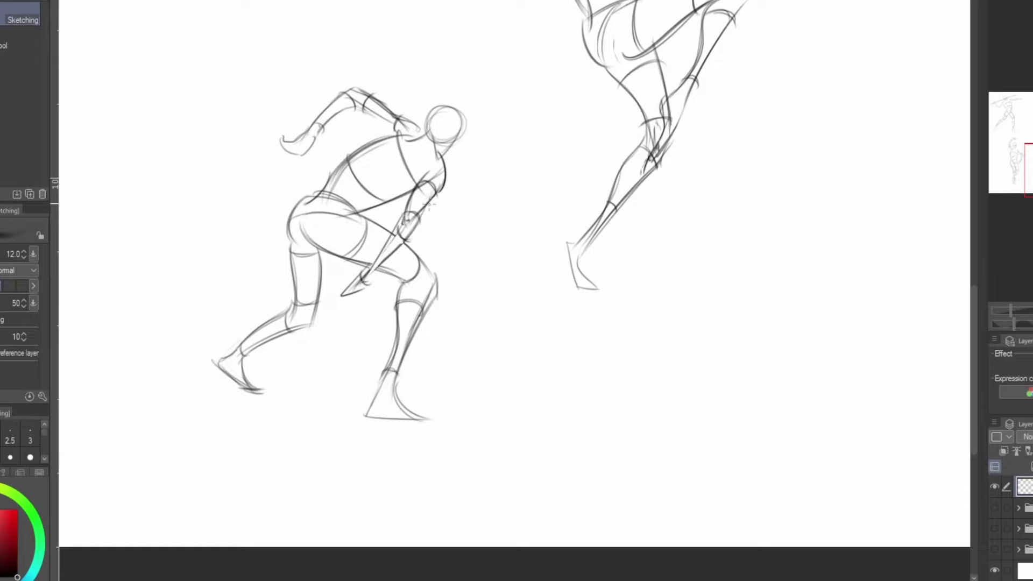
Refine the sixth figure's neck and shoulder lines, and clean up stray strokes on the head and upper back.
scroll(484, 139, "up", 2)
left_click_drag(404, 172, 428, 112)
left_click_drag(395, 156, 389, 166)
left_click_drag(347, 160, 323, 181)
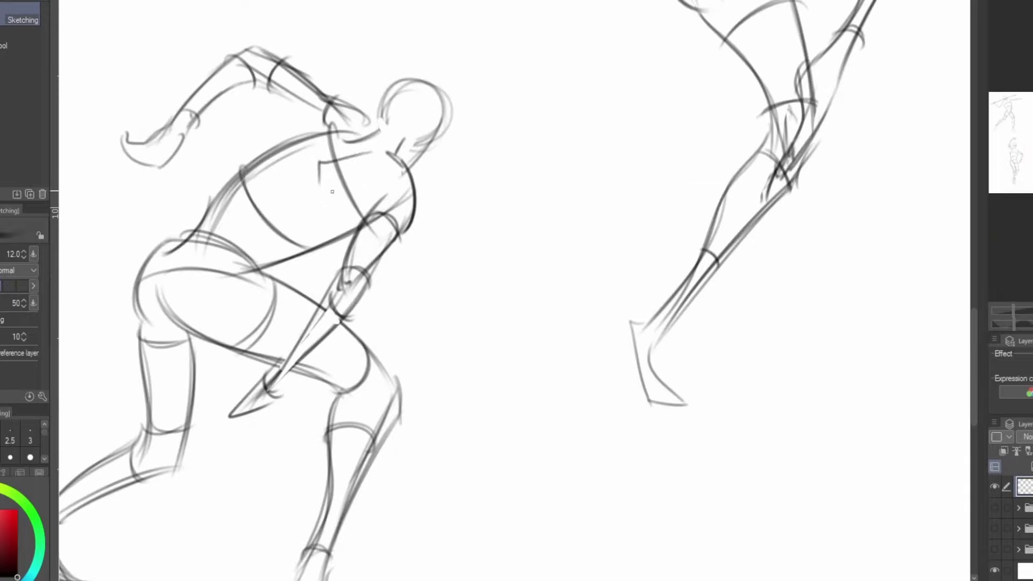
mouse_move(339, 129)
left_mouse_down()
mouse_move(306, 138)
mouse_move(263, 197)
mouse_move(192, 260)
left_mouse_up()
scroll(342, 155, "down", 3)
scroll(193, 260, "up", 2)
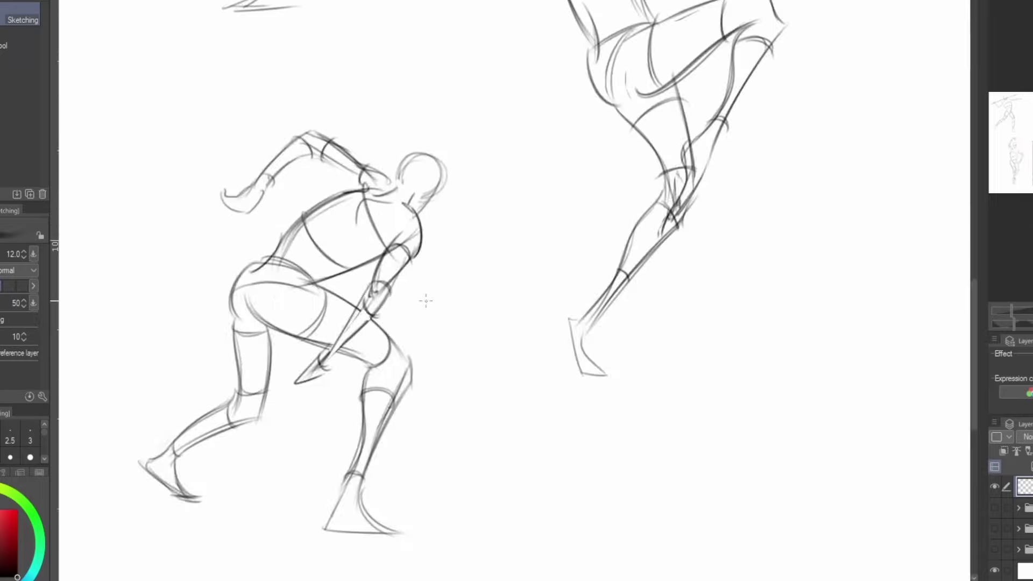
Erase the sixth figure's lowered arm and redraw it longer, with the hand reaching toward the trailing knee.
left_click_drag(380, 288, 317, 358)
left_click_drag(355, 328, 400, 248)
left_click_drag(403, 239, 295, 368)
left_click_drag(376, 299, 288, 369)
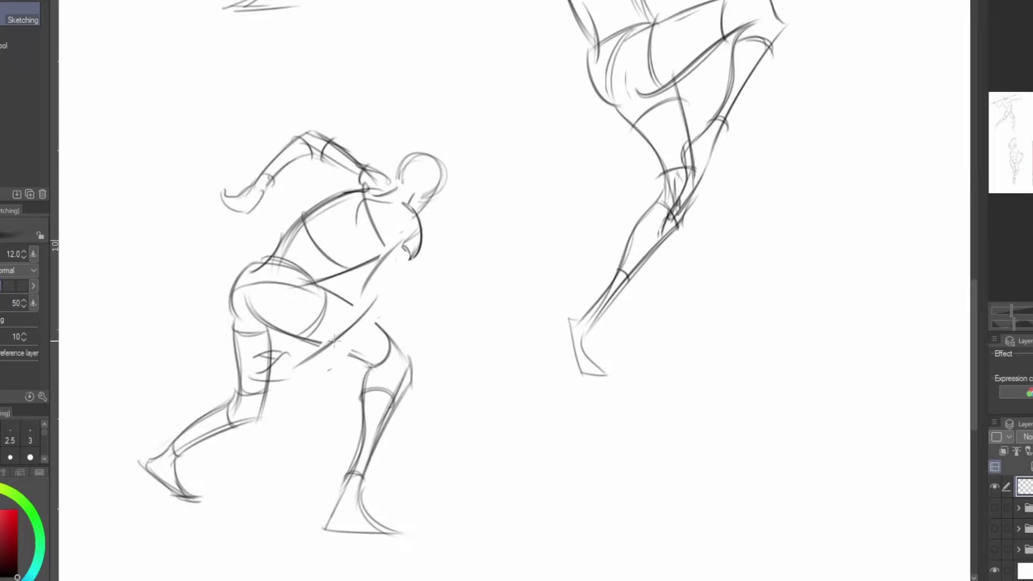
left_click_drag(371, 291, 285, 367)
left_click_drag(417, 243, 367, 304)
left_click_drag(286, 357, 272, 372)
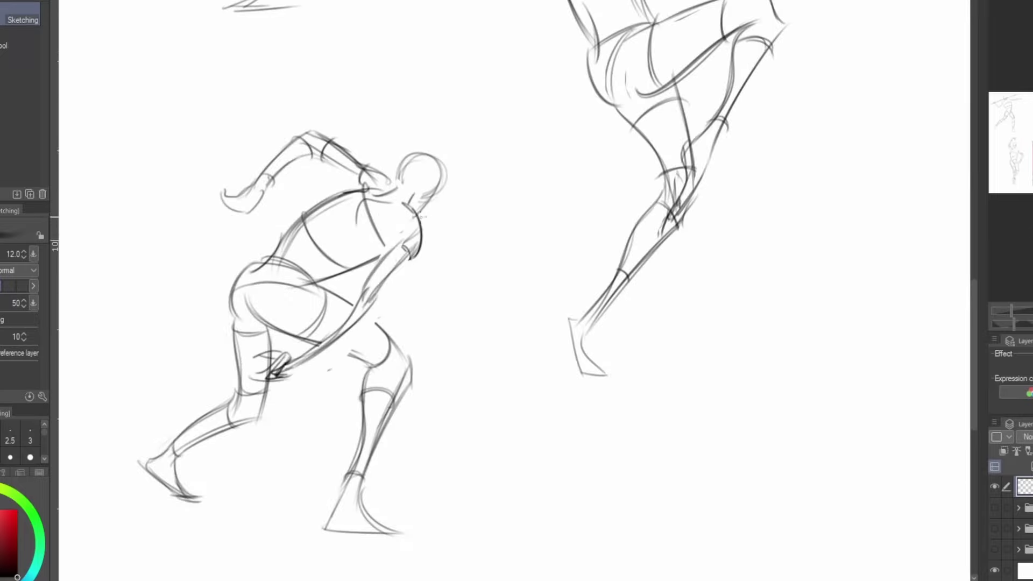
Sketch the seventh figure's head, neck and curved torso in the page's empty lower-right area, undoing the stray last stroke.
scroll(296, 339, "down", 5)
scroll(514, 339, "up", 3)
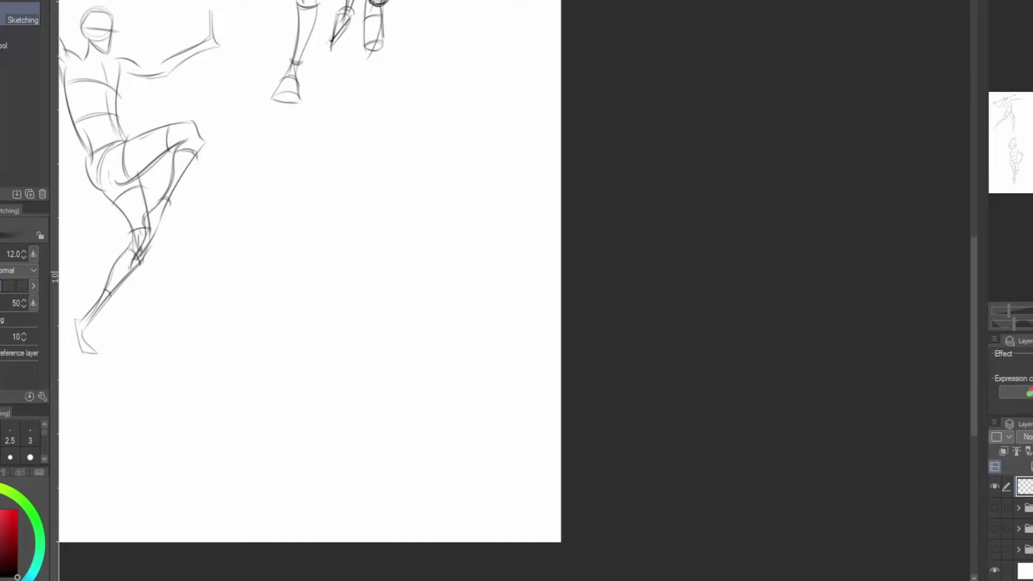
mouse_move(329, 122)
left_mouse_down()
mouse_move(295, 140)
mouse_move(293, 159)
left_mouse_up()
left_click_drag(292, 141, 289, 289)
mouse_move(279, 153)
left_mouse_down()
mouse_move(252, 276)
mouse_move(318, 347)
left_mouse_up()
key("ctrl+z")
Sketch the seventh figure's supporting thigh slanting down to a bent knee, with the foreshortened lower leg and foot behind it.
left_click_drag(296, 283, 320, 384)
left_click_drag(260, 295, 316, 395)
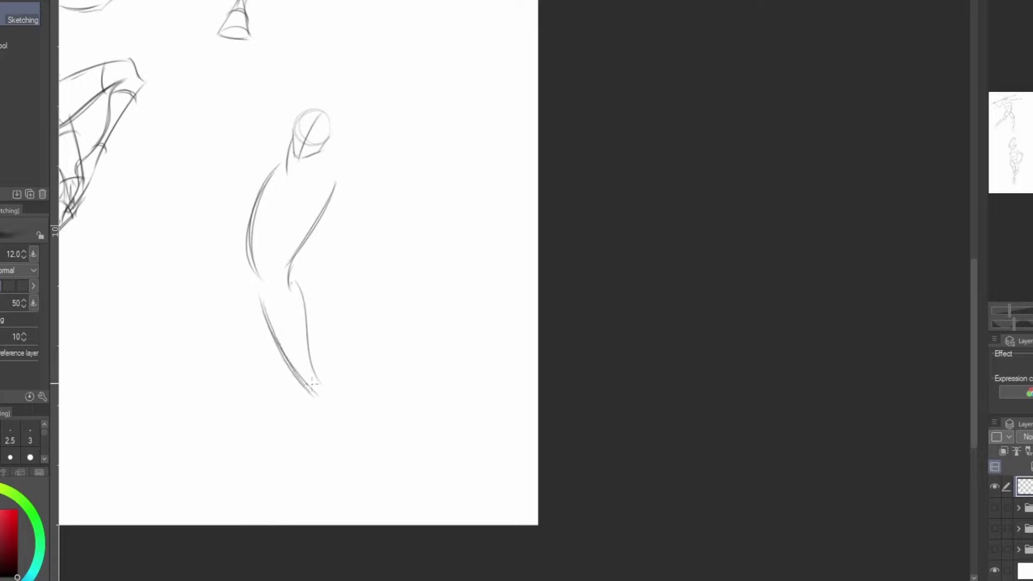
left_click_drag(300, 289, 320, 385)
mouse_move(303, 392)
left_mouse_down()
mouse_move(317, 368)
mouse_move(349, 368)
left_mouse_up()
mouse_move(315, 367)
left_mouse_down()
mouse_move(349, 363)
mouse_move(347, 379)
left_mouse_up()
Sketch the seventh figure's other leg stretched out sideways with its foot, and add contour bands to both thighs and knees.
mouse_move(253, 272)
left_mouse_down()
mouse_move(163, 329)
mouse_move(258, 300)
left_mouse_up()
left_click_drag(169, 350, 260, 298)
left_click_drag(248, 245, 267, 323)
left_click_drag(255, 272, 257, 301)
mouse_move(195, 340)
left_mouse_down()
mouse_move(173, 376)
mouse_move(194, 350)
left_mouse_up()
left_click_drag(218, 288, 231, 320)
left_click_drag(173, 329, 191, 339)
left_click_drag(266, 309, 293, 288)
left_click_drag(297, 371, 335, 370)
left_click_drag(314, 390, 333, 372)
mouse_move(339, 363)
left_mouse_down()
mouse_move(356, 385)
mouse_move(348, 355)
left_mouse_up()
Add cross-contours over the seventh figure's chest and waist, and sketch one arm extended down and outward with an open hand.
left_click_drag(260, 189, 320, 212)
left_click_drag(246, 231, 303, 253)
left_click_drag(334, 168, 369, 217)
left_click_drag(332, 197, 405, 269)
left_click_drag(368, 237, 403, 272)
left_click_drag(402, 269, 438, 280)
left_click_drag(414, 280, 404, 297)
Sketch the seventh figure's far shoulder and the forearm and hand emerging from behind the torso.
left_click_drag(287, 152, 271, 175)
mouse_move(285, 156)
left_mouse_down()
mouse_move(262, 187)
mouse_move(239, 183)
left_mouse_up()
left_click_drag(240, 183, 225, 208)
left_click_drag(226, 205, 247, 192)
left_click_drag(232, 205, 250, 192)
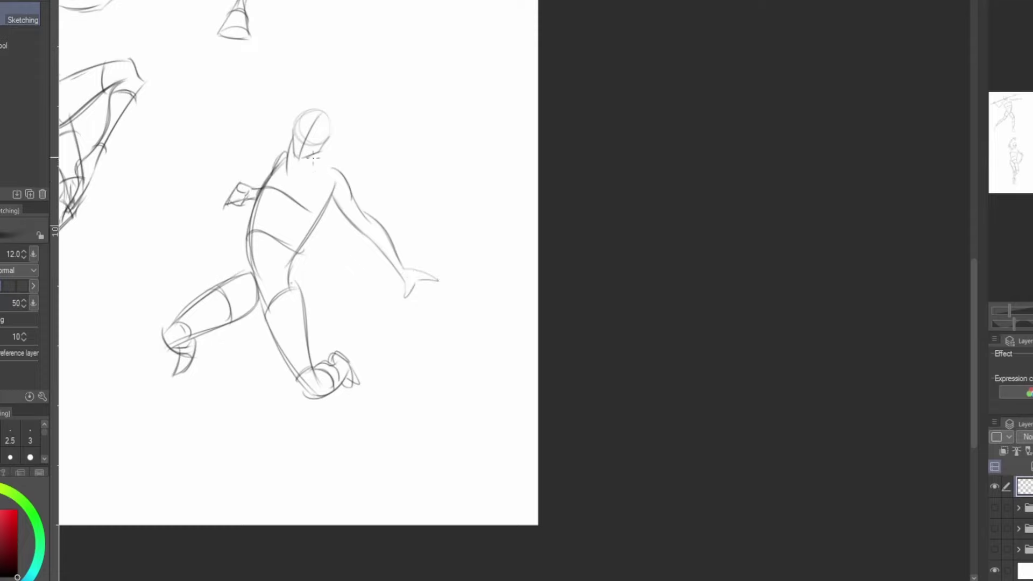
Define the seventh figure's neck and shoulder, band the extended arm at elbow and wrist, and touch up the back contour.
mouse_move(311, 156)
left_mouse_down()
mouse_move(333, 171)
mouse_move(347, 208)
left_mouse_up()
left_click_drag(359, 209, 370, 235)
left_click_drag(370, 226, 379, 245)
left_click_drag(397, 265, 405, 279)
left_click_drag(356, 228, 383, 248)
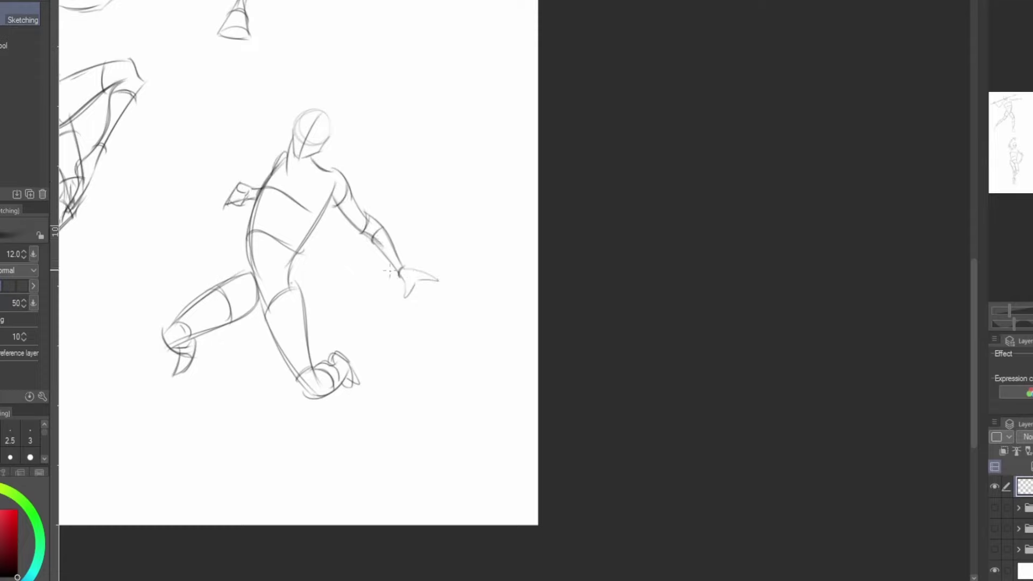
left_click_drag(285, 171, 263, 284)
Sketch a smaller eighth figure's head, torso sides and waist in the gap between the javelin thrower and the high kicker.
scroll(515, 291, "down", 4)
scroll(515, 291, "up", 4)
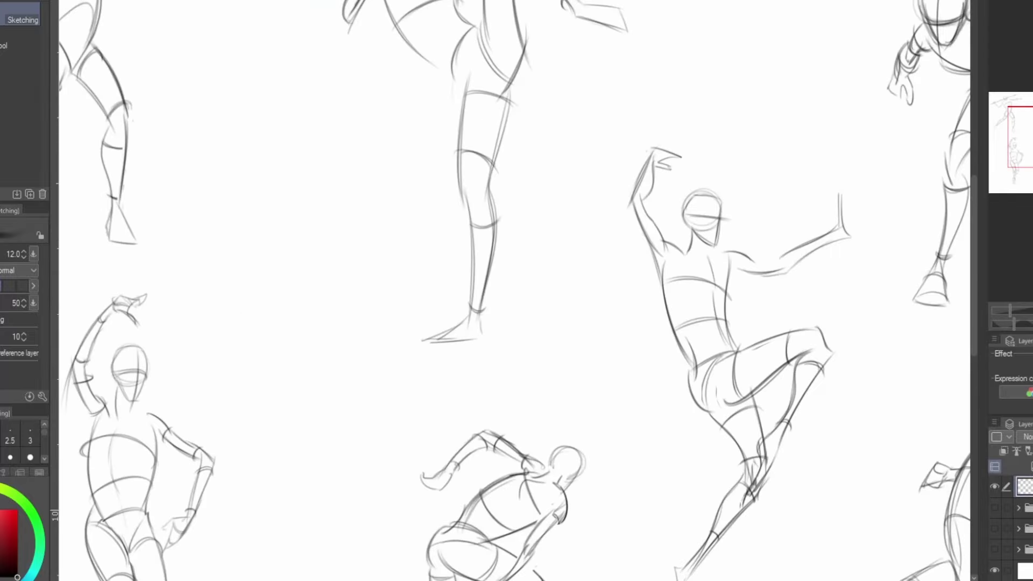
left_click_drag(334, 129, 326, 156)
mouse_move(323, 156)
left_mouse_down()
mouse_move(336, 171)
mouse_move(329, 182)
left_mouse_up()
left_click_drag(299, 181, 291, 269)
left_click_drag(349, 193, 326, 271)
left_click_drag(285, 234, 335, 299)
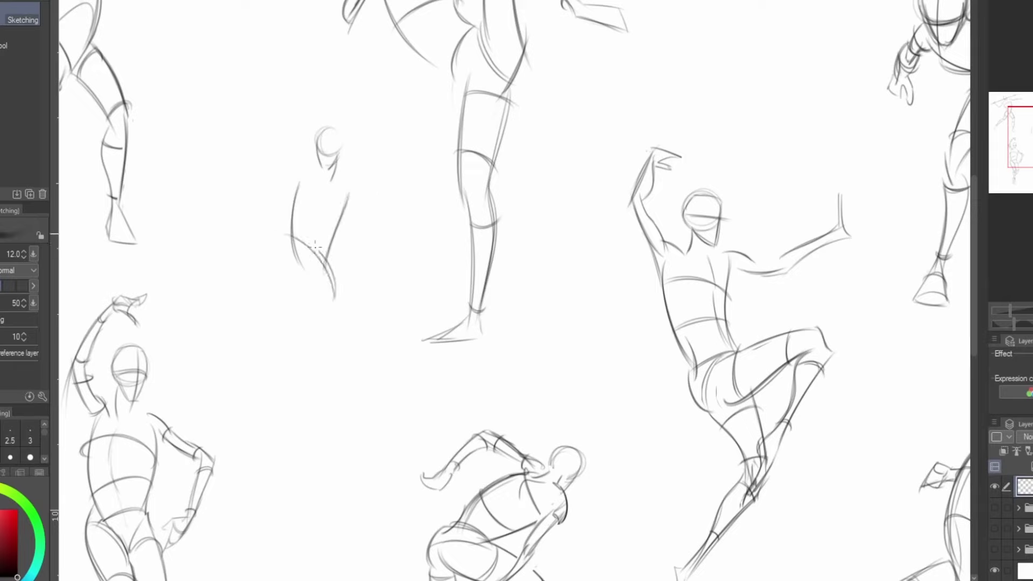
Sketch the eighth figure's hip and its front leg hanging down to a pointed foot.
left_click_drag(273, 253, 337, 296)
mouse_move(304, 330)
left_mouse_down()
mouse_move(289, 248)
mouse_move(311, 329)
left_mouse_up()
left_click_drag(276, 259, 316, 355)
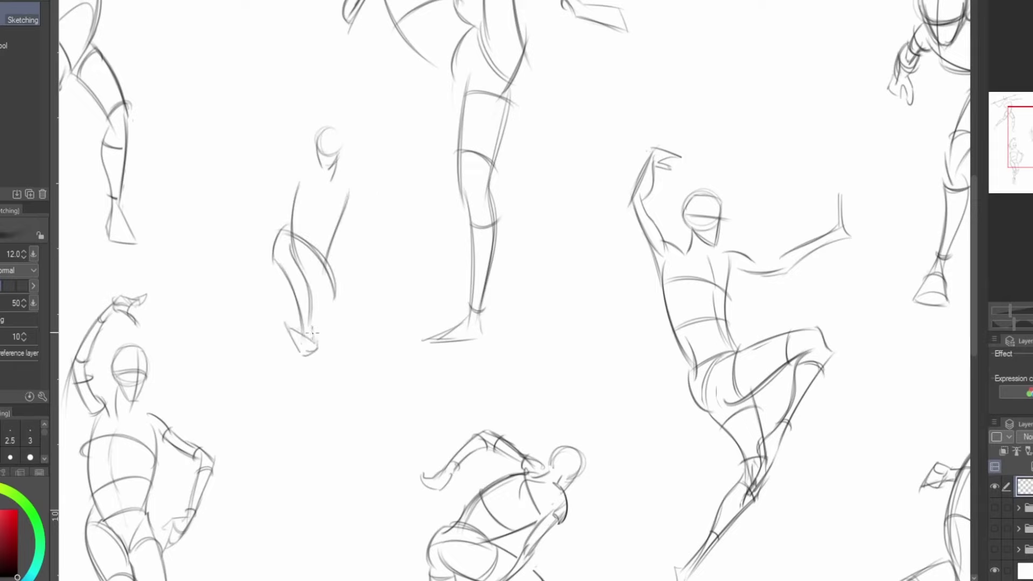
left_click_drag(311, 309, 317, 342)
Sketch the eighth figure's second leg bent behind the first and extending diagonally to its foot, and close off the far thigh.
mouse_move(284, 280)
left_mouse_down()
mouse_move(270, 338)
mouse_move(350, 398)
left_mouse_up()
left_click_drag(272, 334, 350, 408)
mouse_move(350, 396)
left_mouse_down()
mouse_move(377, 412)
mouse_move(372, 422)
left_mouse_up()
left_click_drag(332, 390, 375, 417)
left_click_drag(285, 324, 316, 348)
left_click_drag(313, 311, 338, 297)
Add cross-contour lines over the eighth figure's chest and waist, and around its thighs and ankle.
left_click_drag(298, 189, 342, 209)
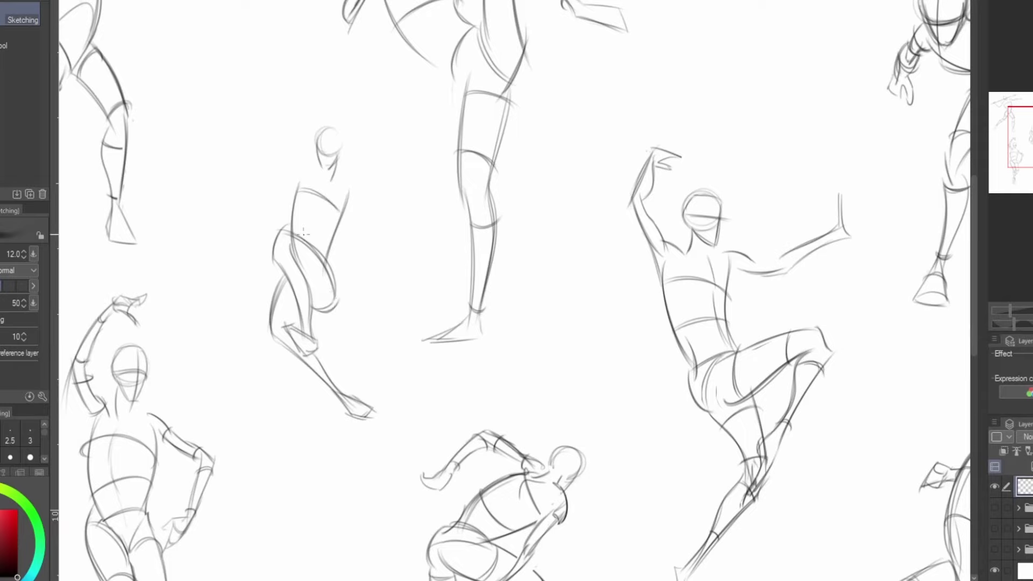
mouse_move(295, 233)
left_mouse_down()
mouse_move(330, 243)
mouse_move(325, 296)
left_mouse_up()
mouse_move(293, 234)
left_mouse_down()
mouse_move(307, 274)
mouse_move(291, 269)
left_mouse_up()
mouse_move(277, 293)
left_mouse_down()
mouse_move(311, 314)
mouse_move(297, 325)
mouse_move(344, 397)
left_mouse_up()
Sketch the eighth figure's one arm stretched out to the side, bent at the elbow with the hand raised.
left_click_drag(341, 179, 371, 193)
mouse_move(348, 198)
left_mouse_down()
mouse_move(397, 216)
mouse_move(426, 185)
left_mouse_up()
left_click_drag(382, 218, 437, 180)
left_click_drag(354, 189, 390, 200)
Sketch the eighth figure's other arm raised and bent over the head, and add contour bands to both arms.
mouse_move(299, 179)
left_mouse_down()
mouse_move(291, 132)
mouse_move(358, 105)
left_mouse_up()
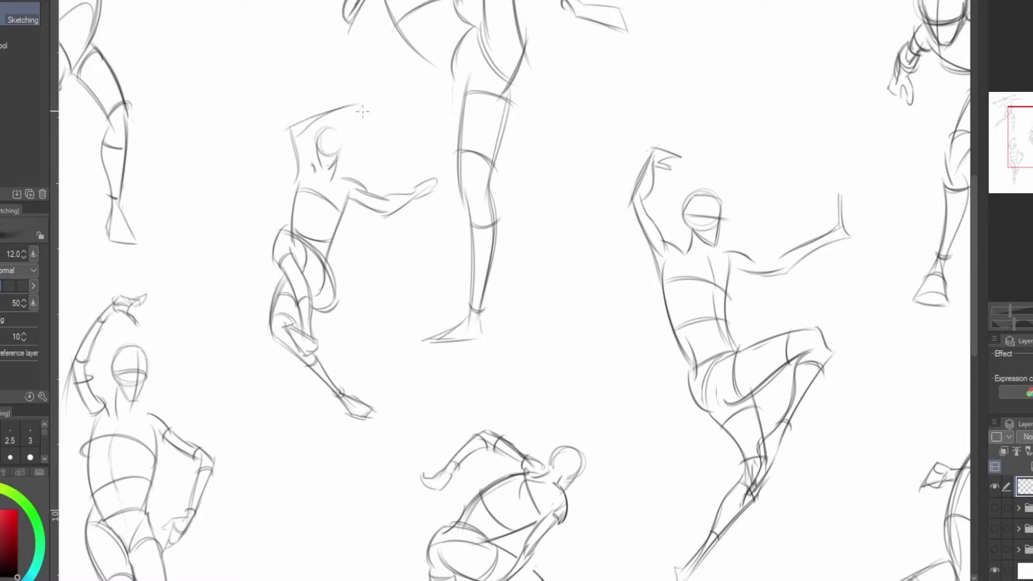
mouse_move(285, 125)
left_mouse_down()
mouse_move(374, 101)
mouse_move(308, 179)
mouse_move(315, 197)
mouse_move(384, 215)
left_mouse_up()
left_click_drag(394, 208, 404, 194)
left_click_drag(388, 197, 419, 187)
scroll(315, 228, "down", 3)
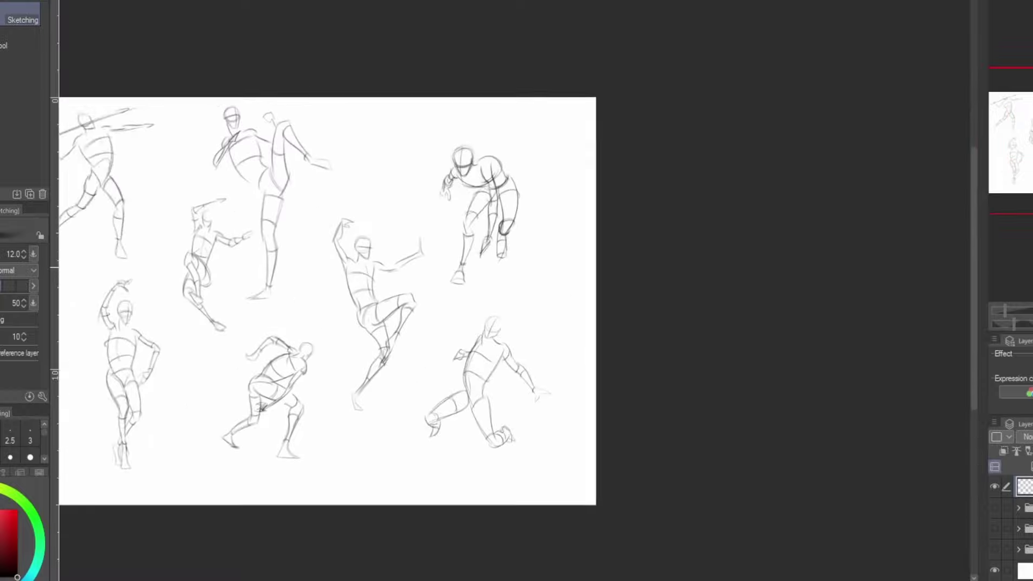
left_click_drag(331, 276, 501, 276)
scroll(501, 276, "up", 3)
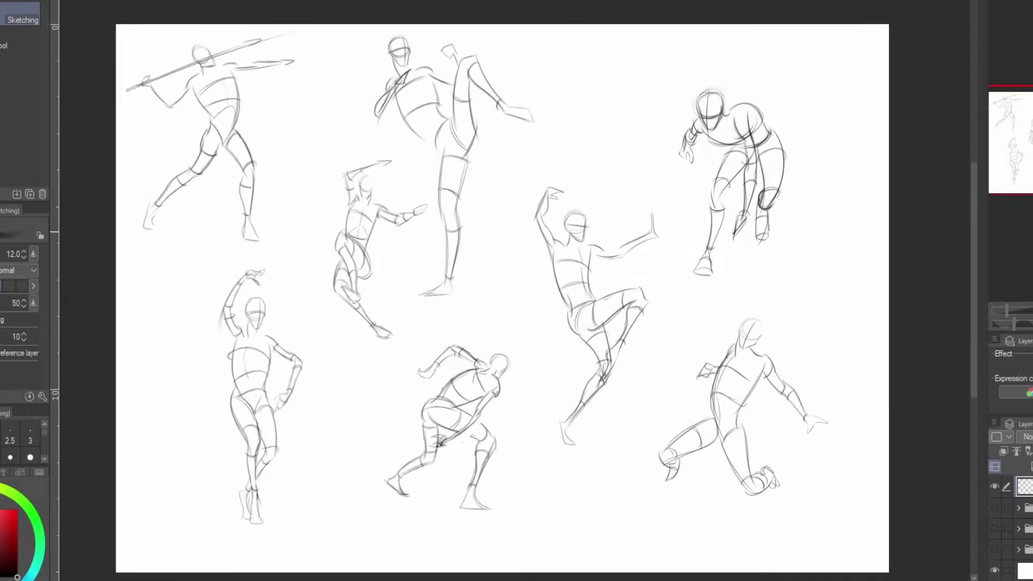